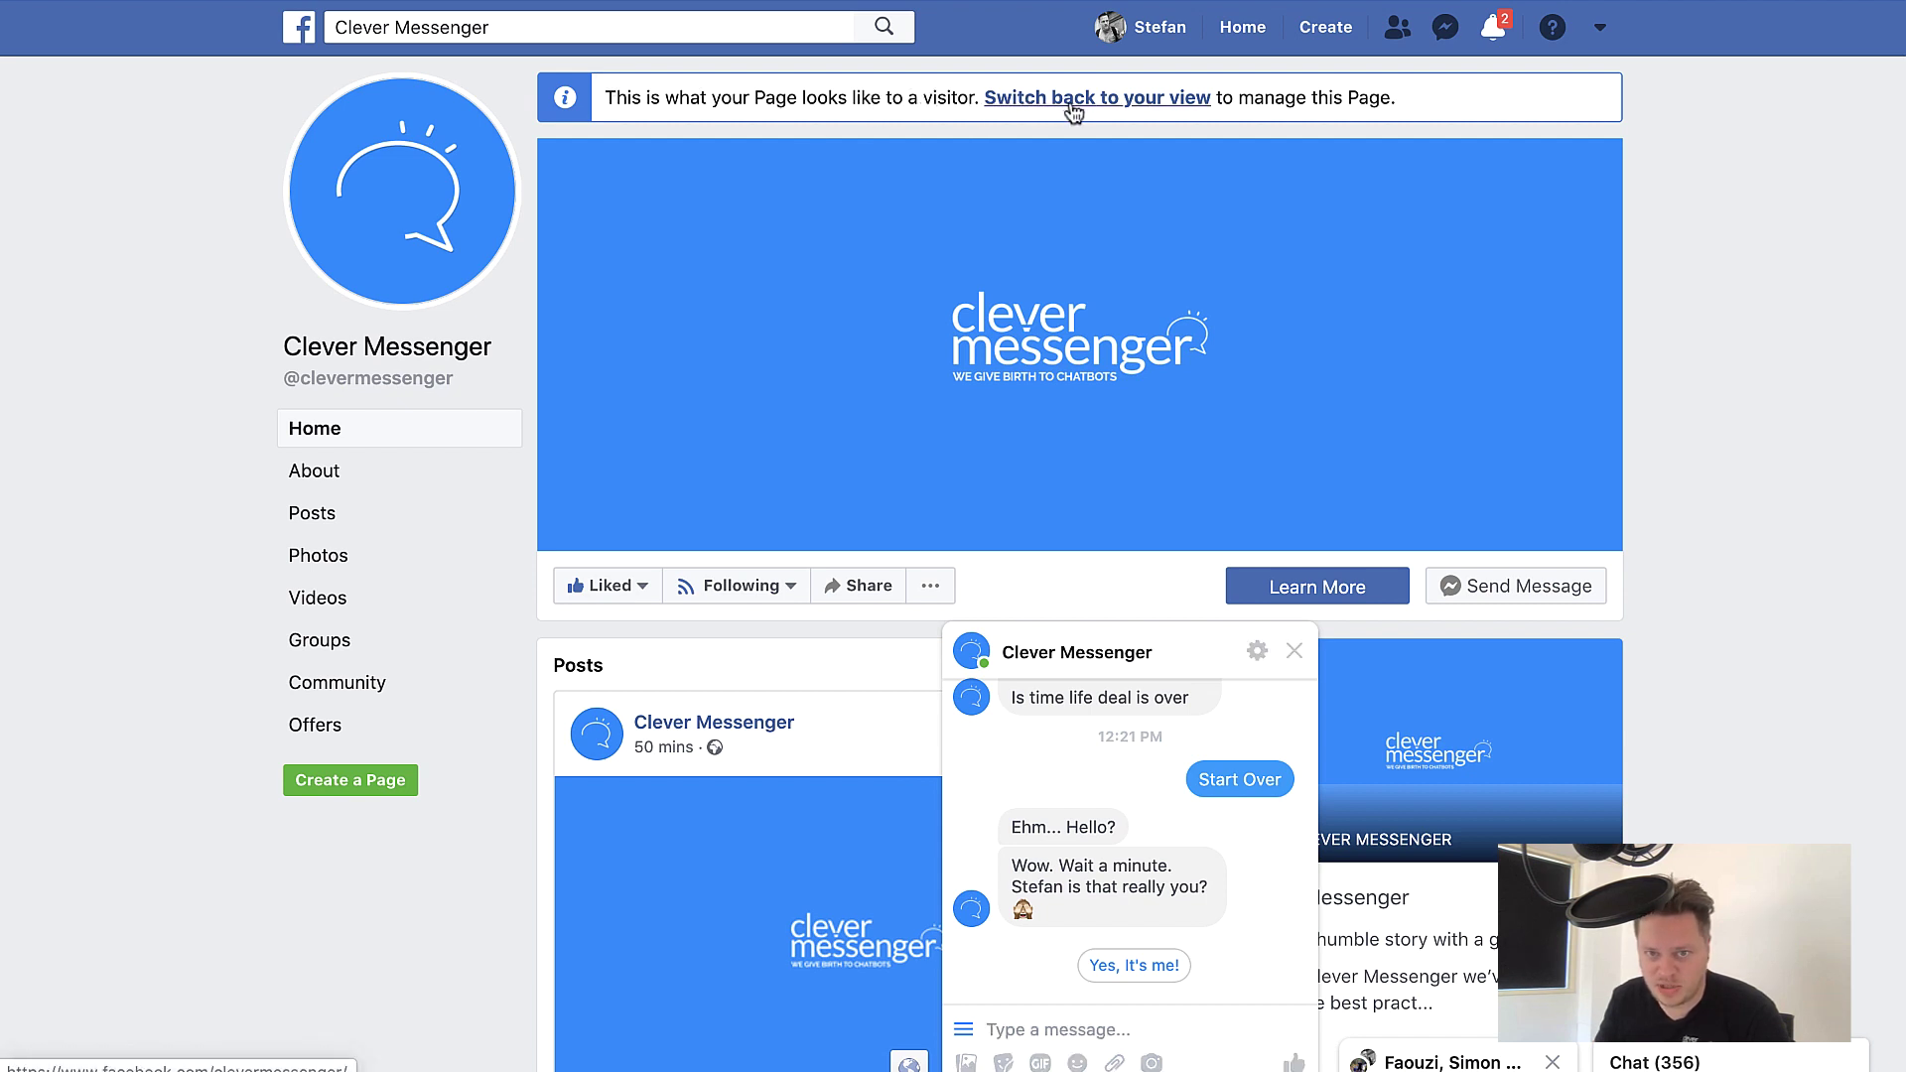
Return the Clever Messenger Page to admin view and show the Learn More button's test, edit and delete options
click(1105, 111)
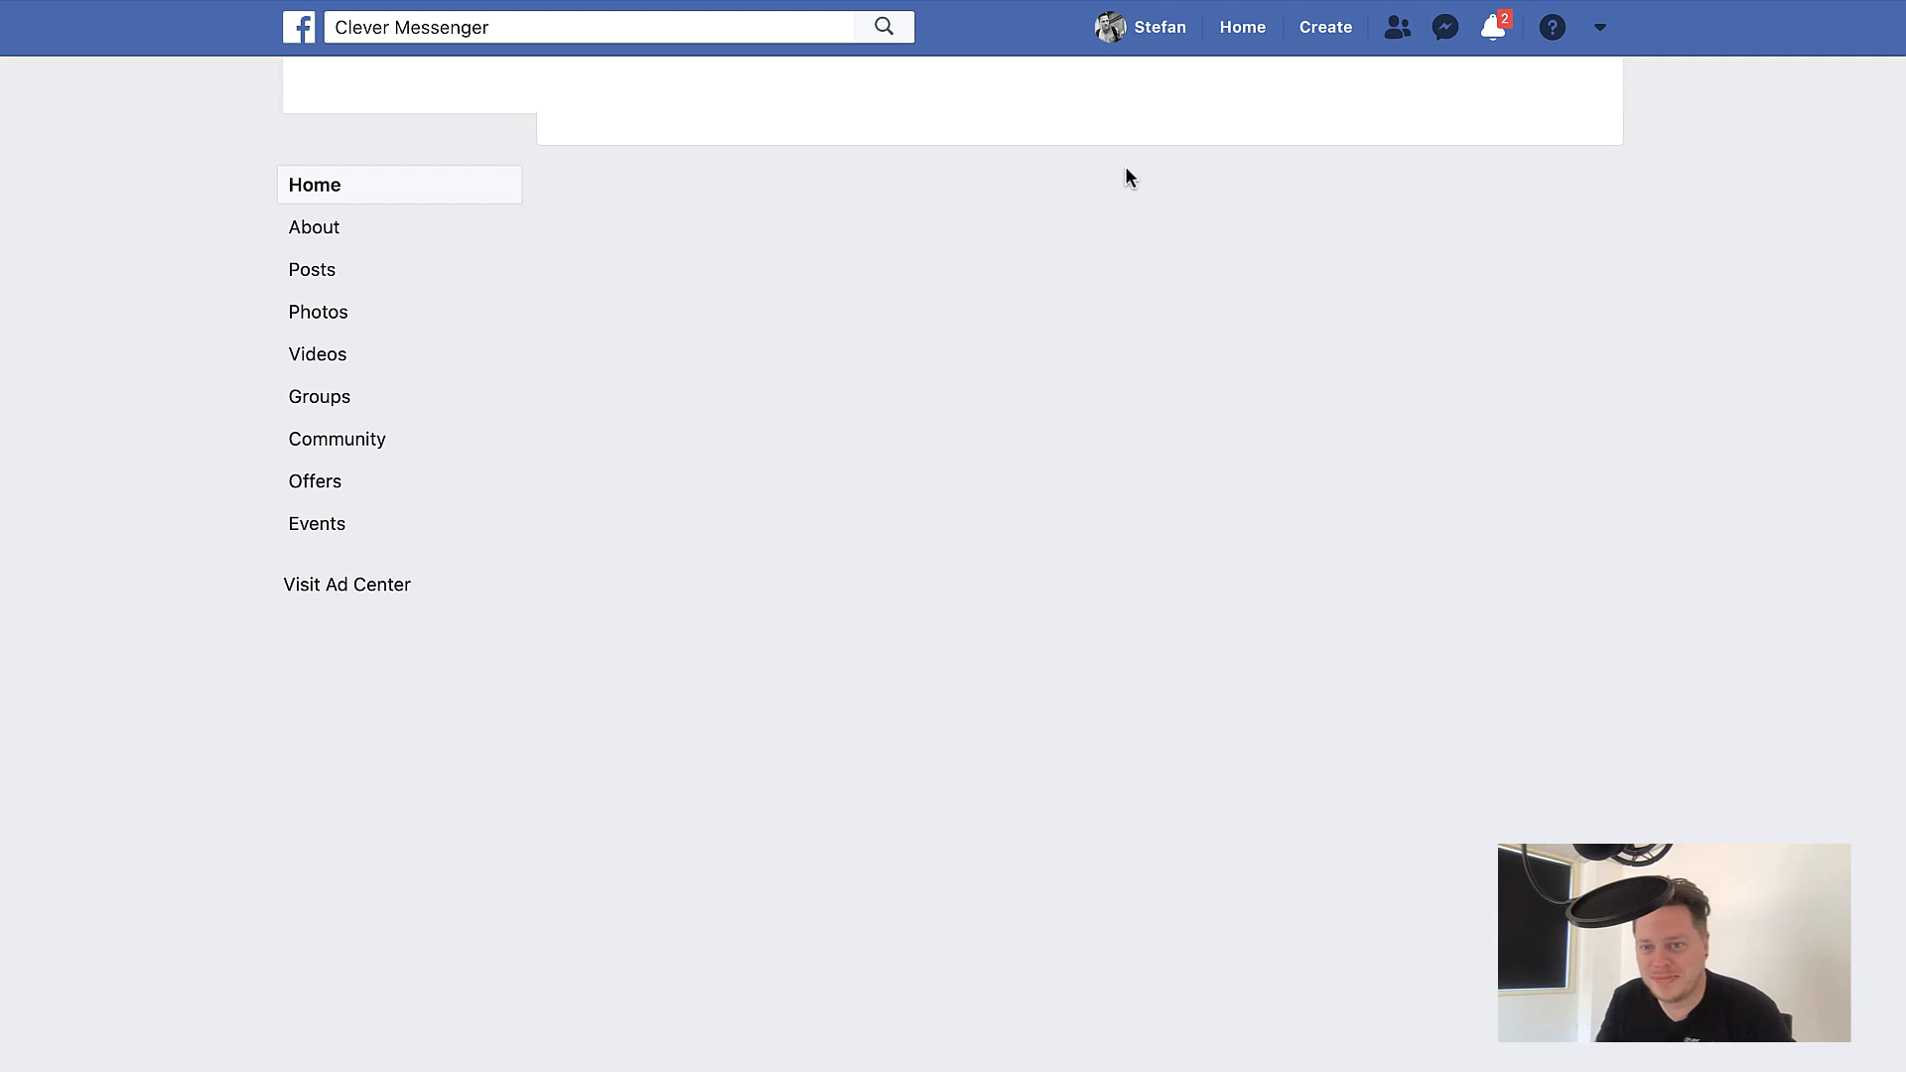
mouse_move(1472, 760)
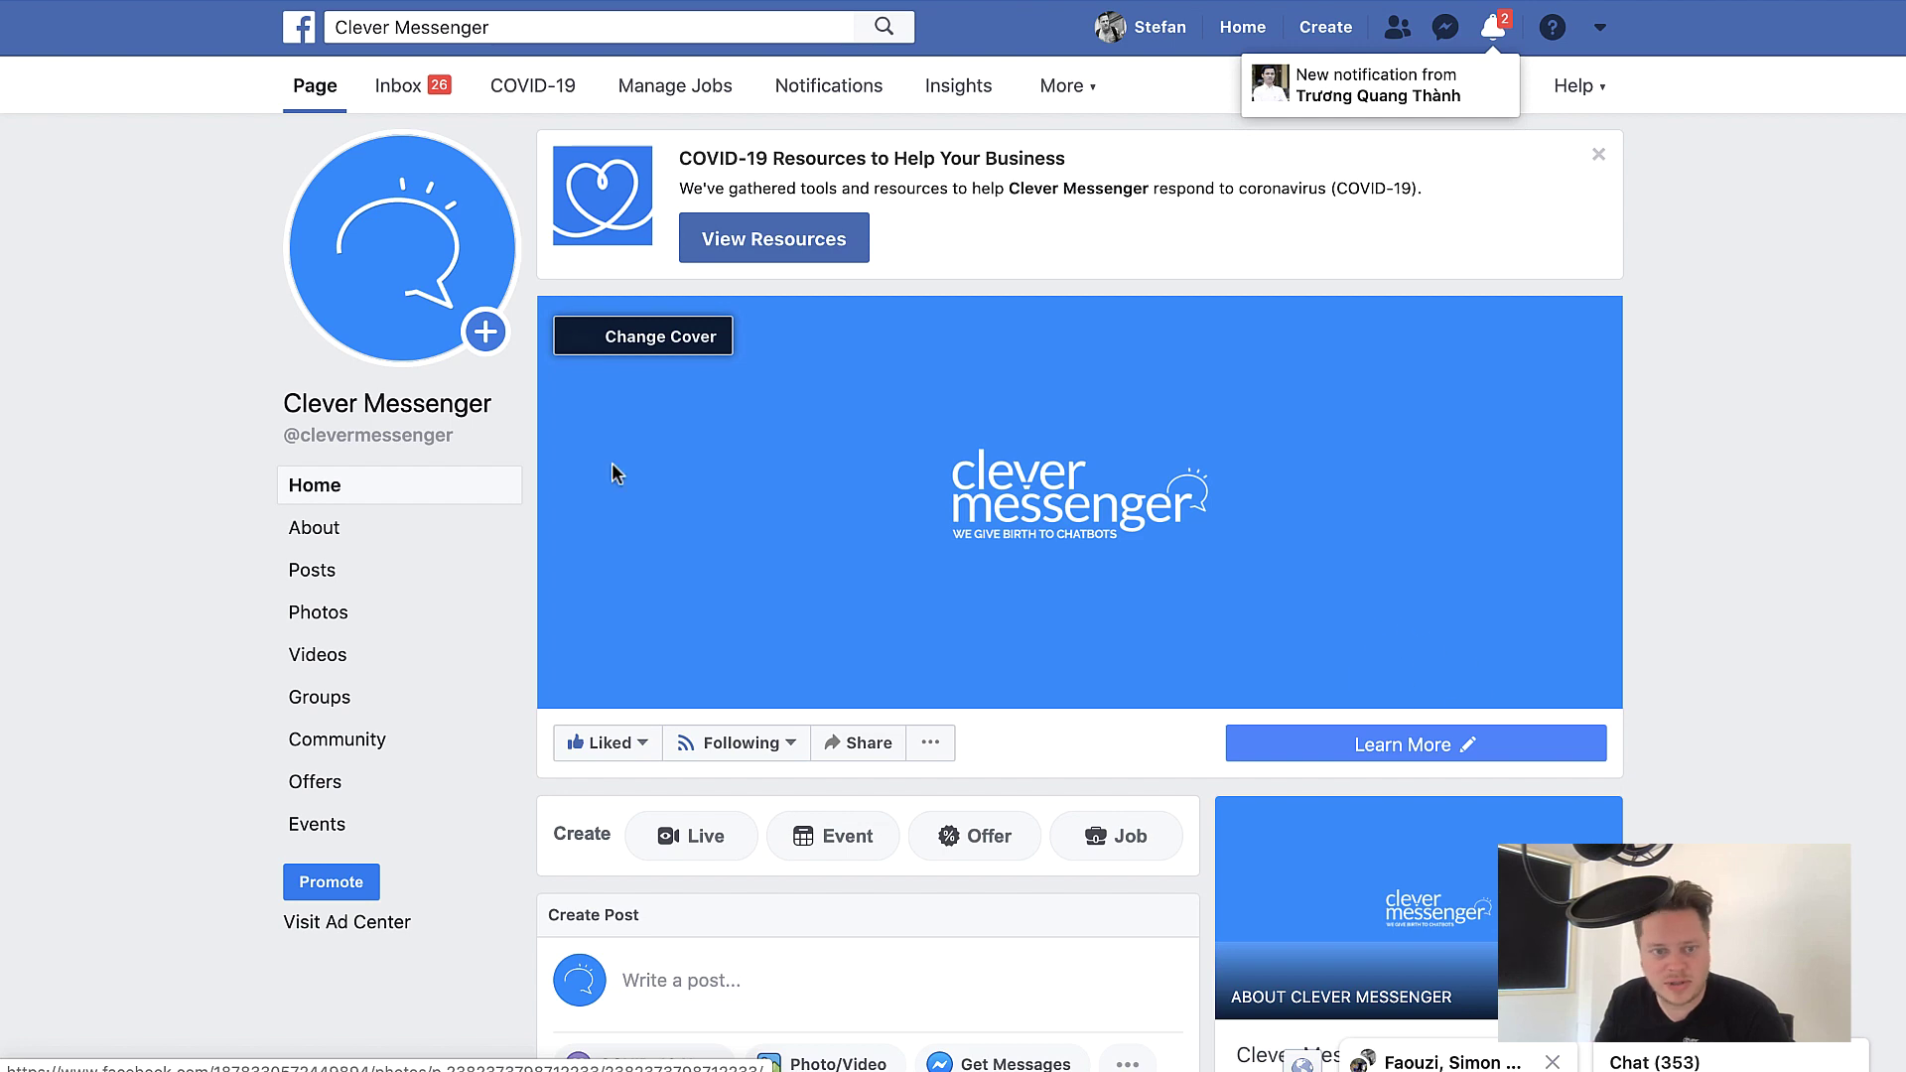
scroll(1266, 354, down, 1)
scroll(1291, 368, up, 1)
scroll(1459, 429, down, 1)
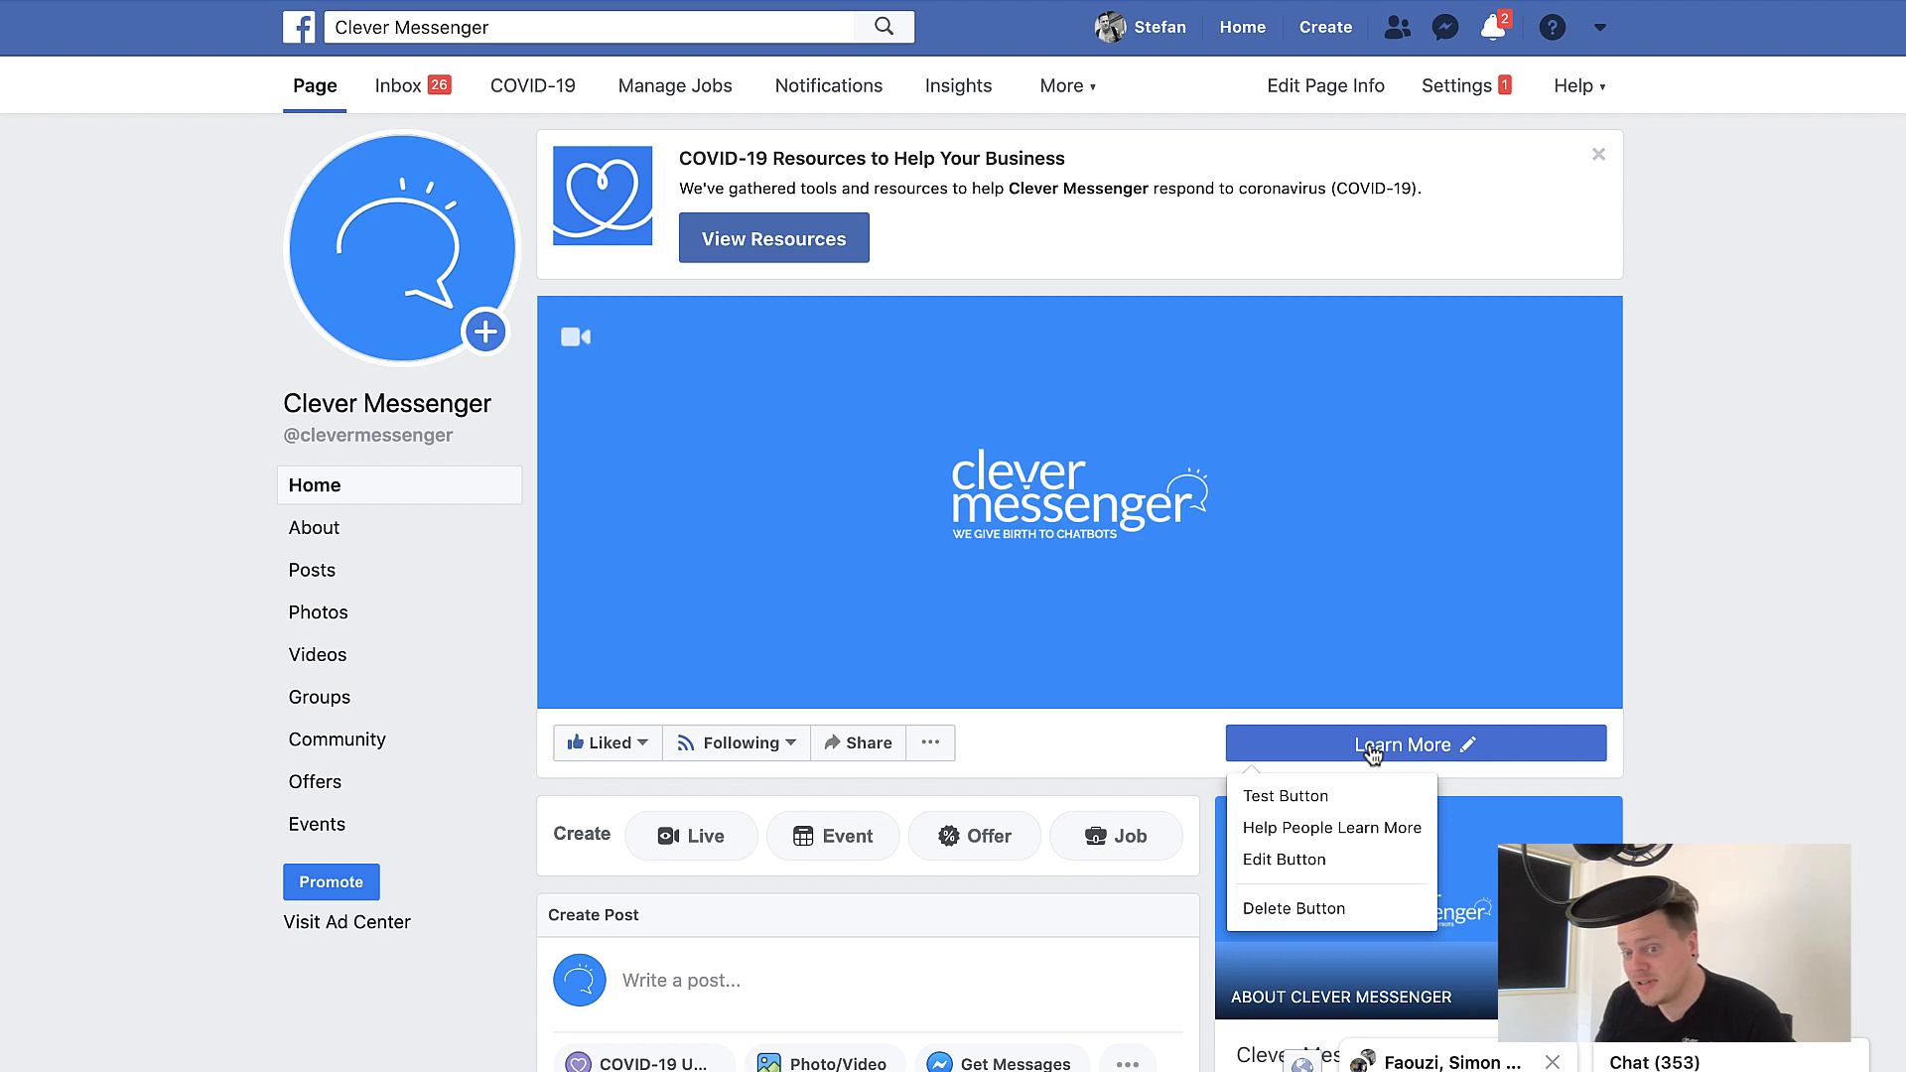
Replace the Learn More button with a Send Message button that opens Messenger
click(1360, 860)
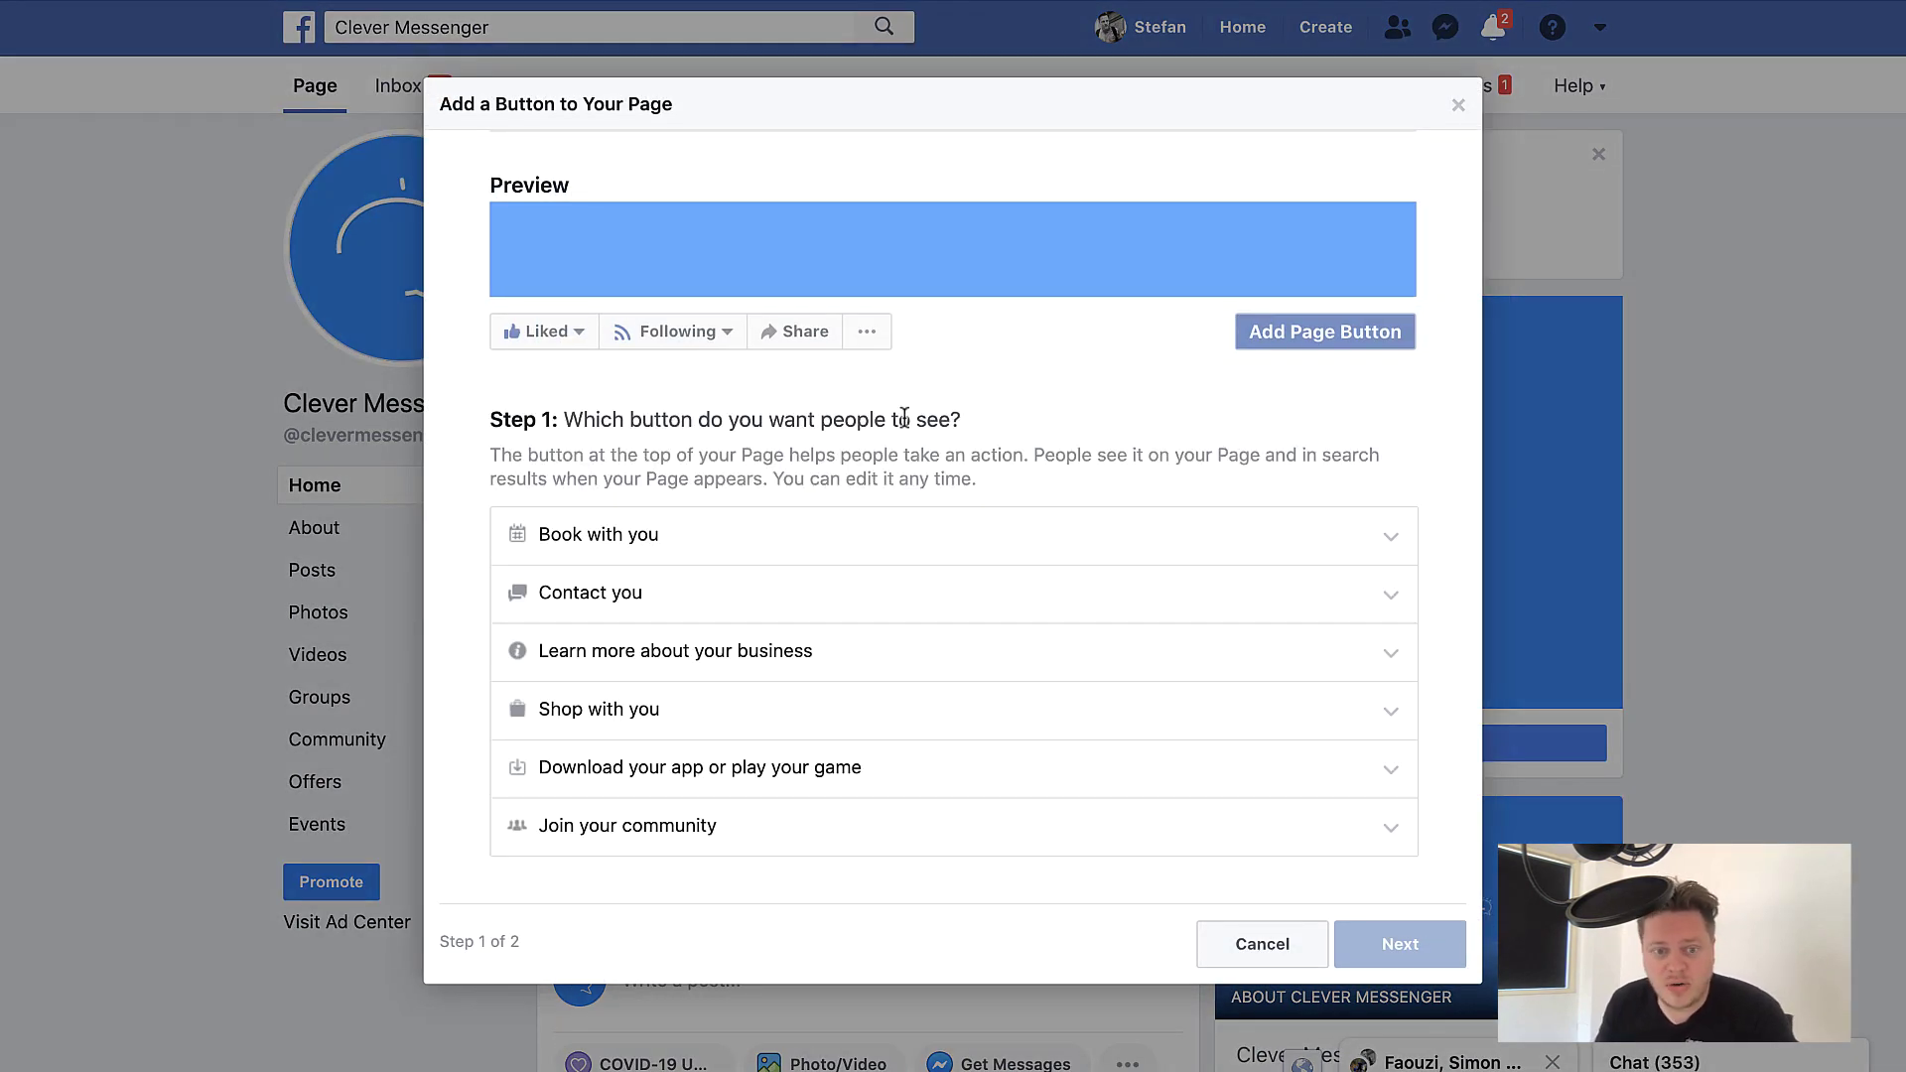
click(687, 596)
click(644, 667)
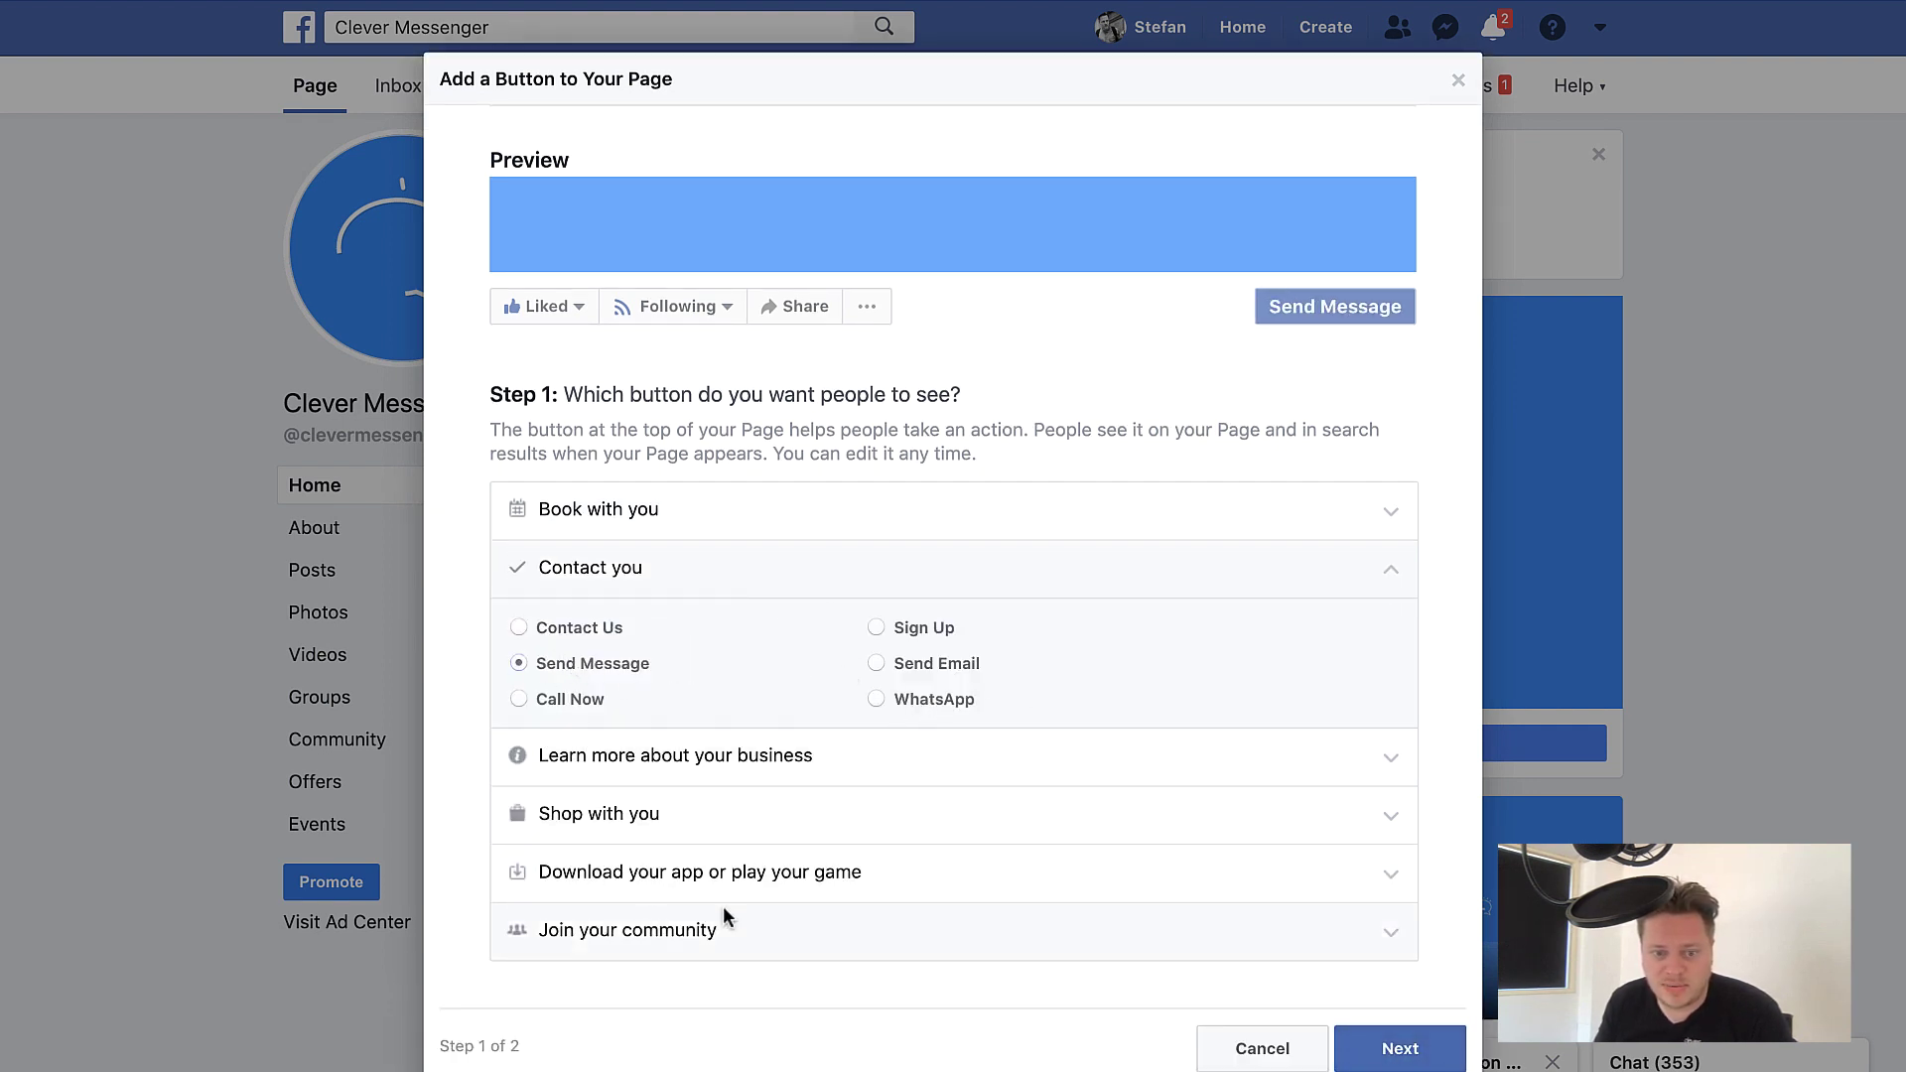
click(1406, 1050)
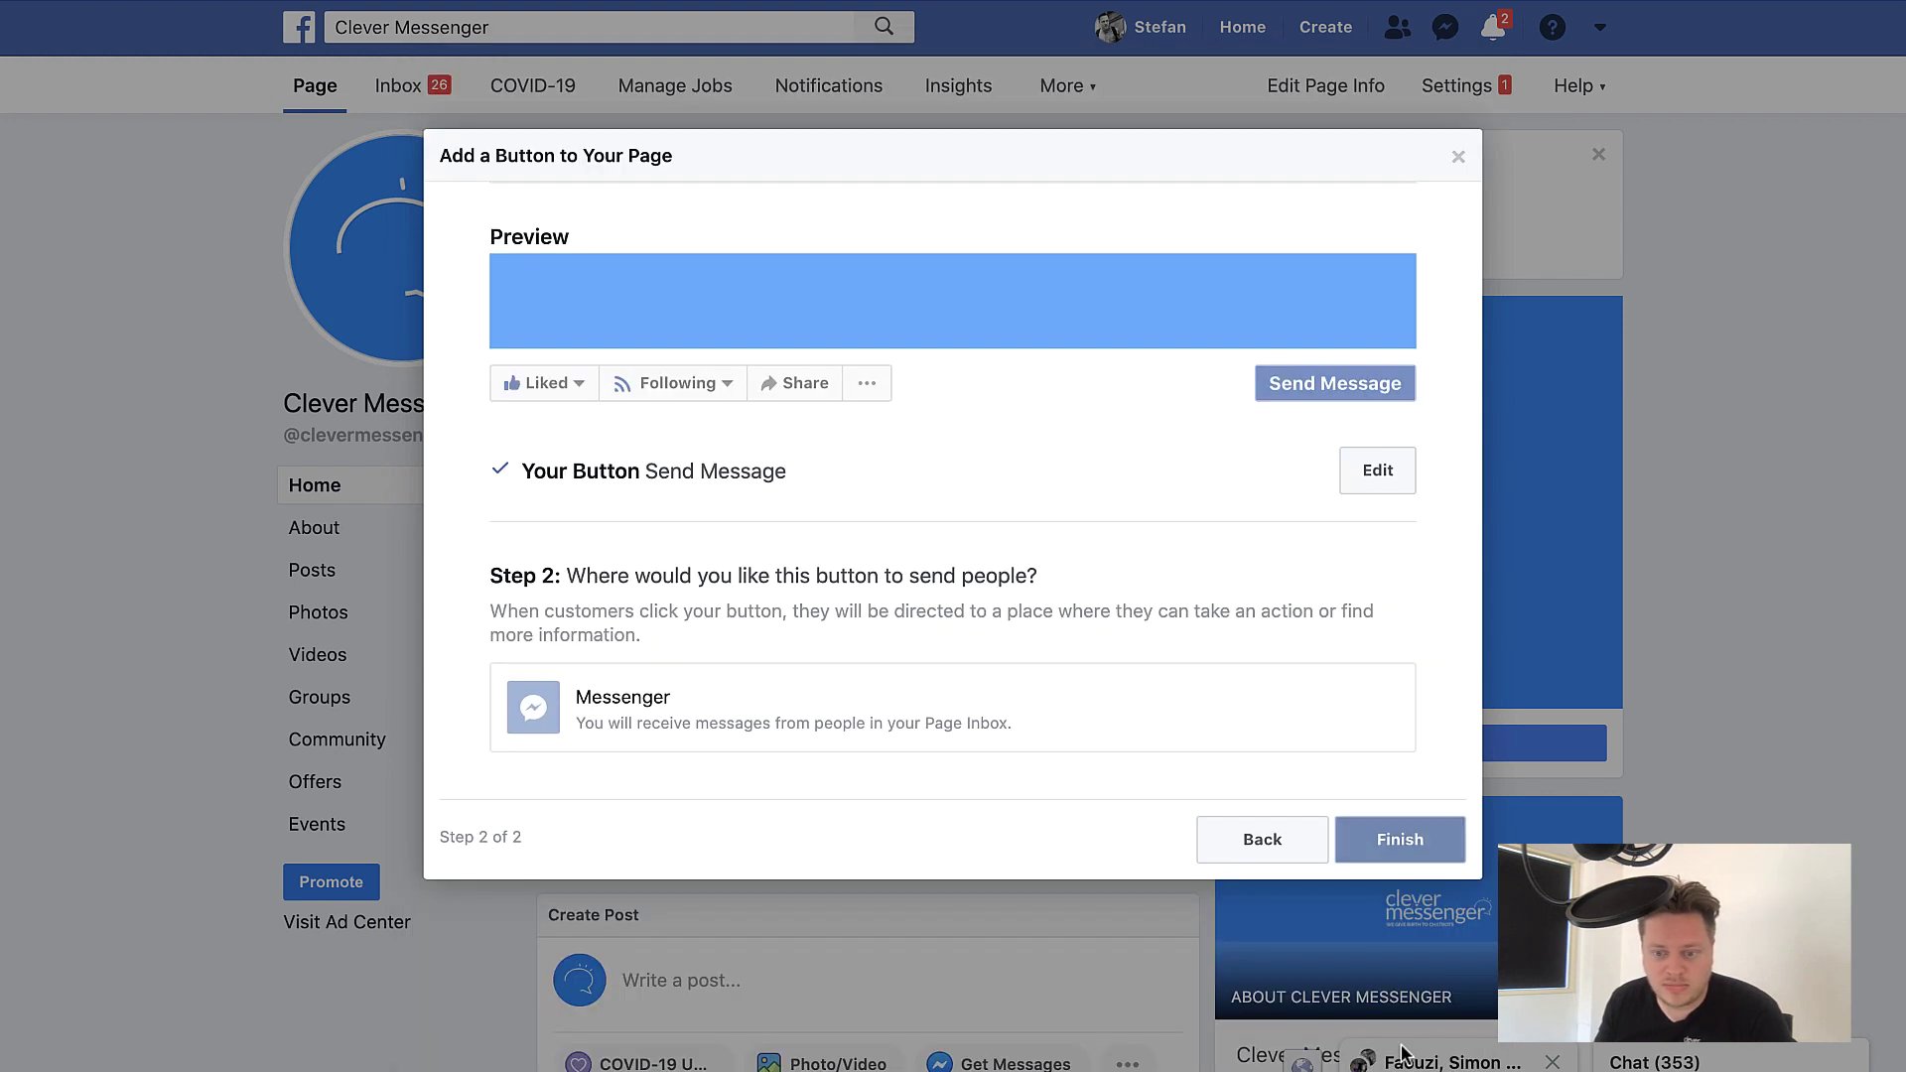
click(846, 709)
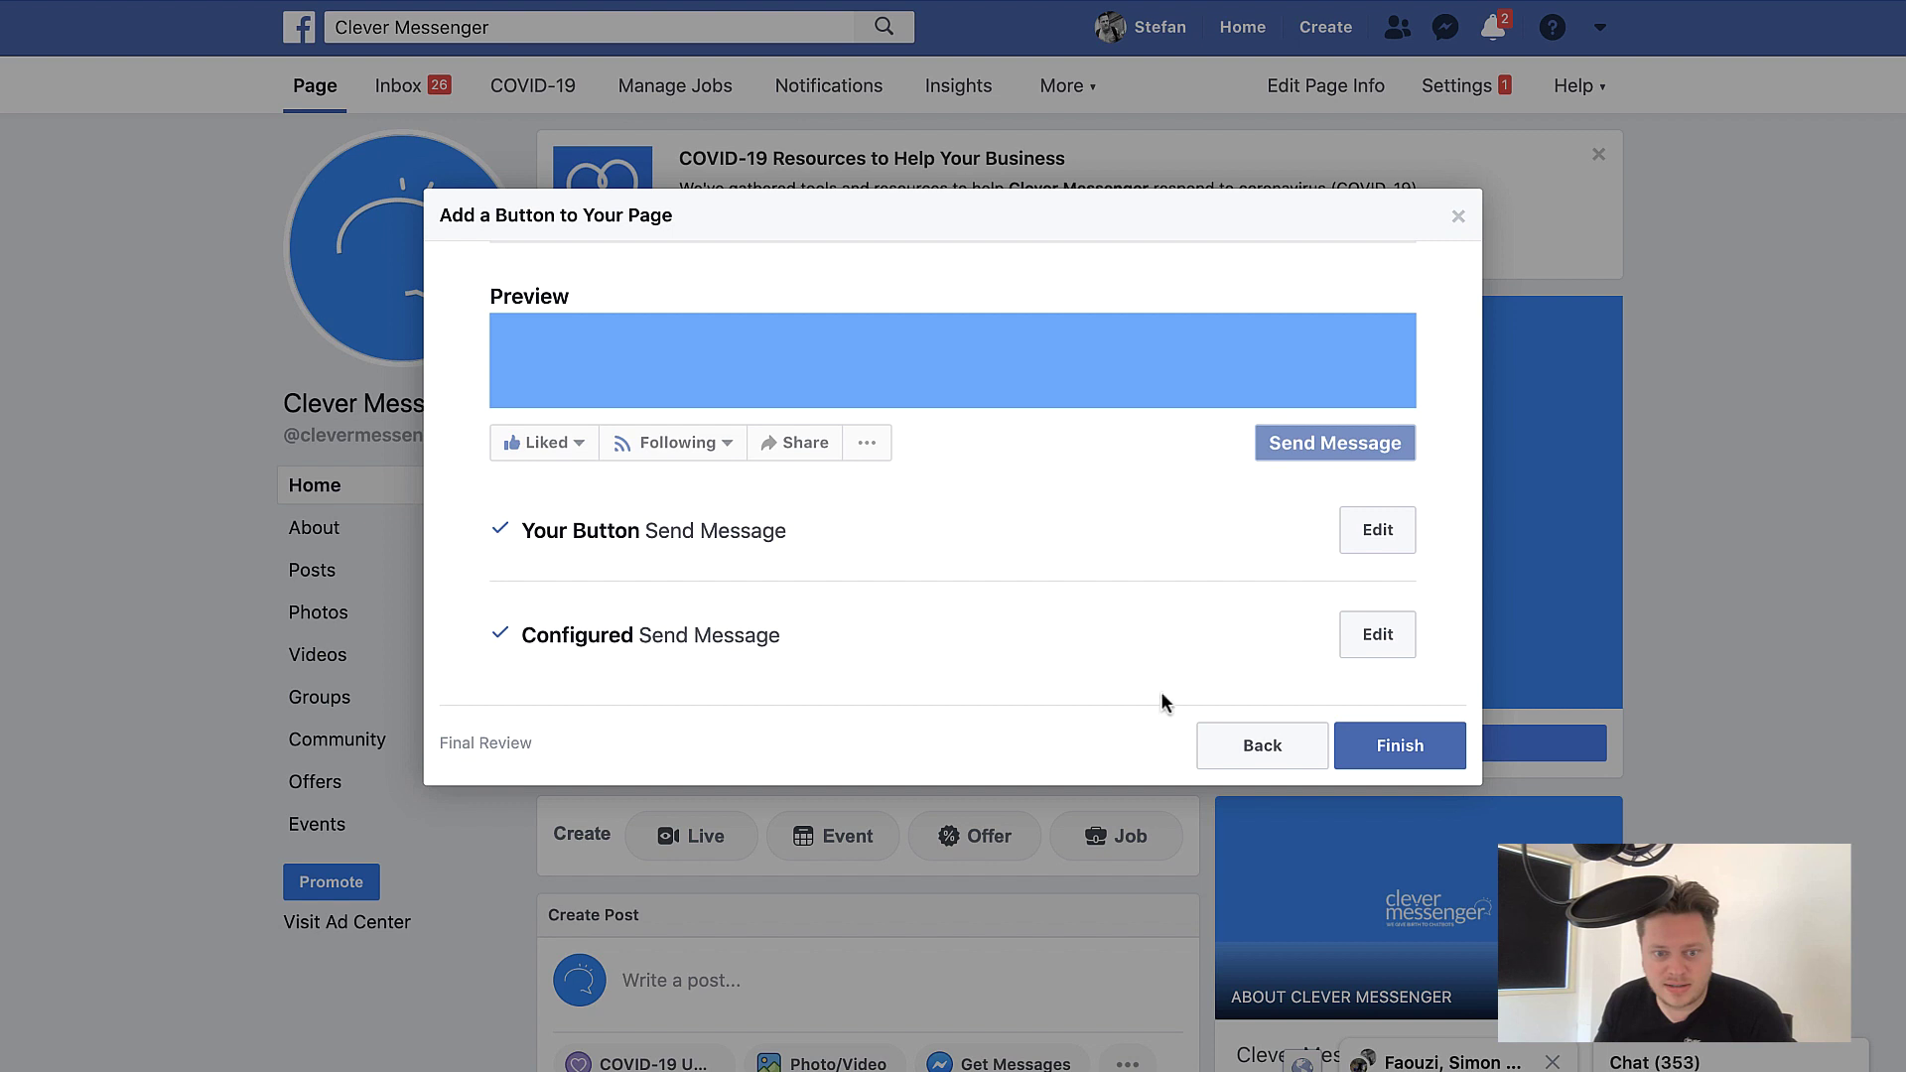
click(1397, 743)
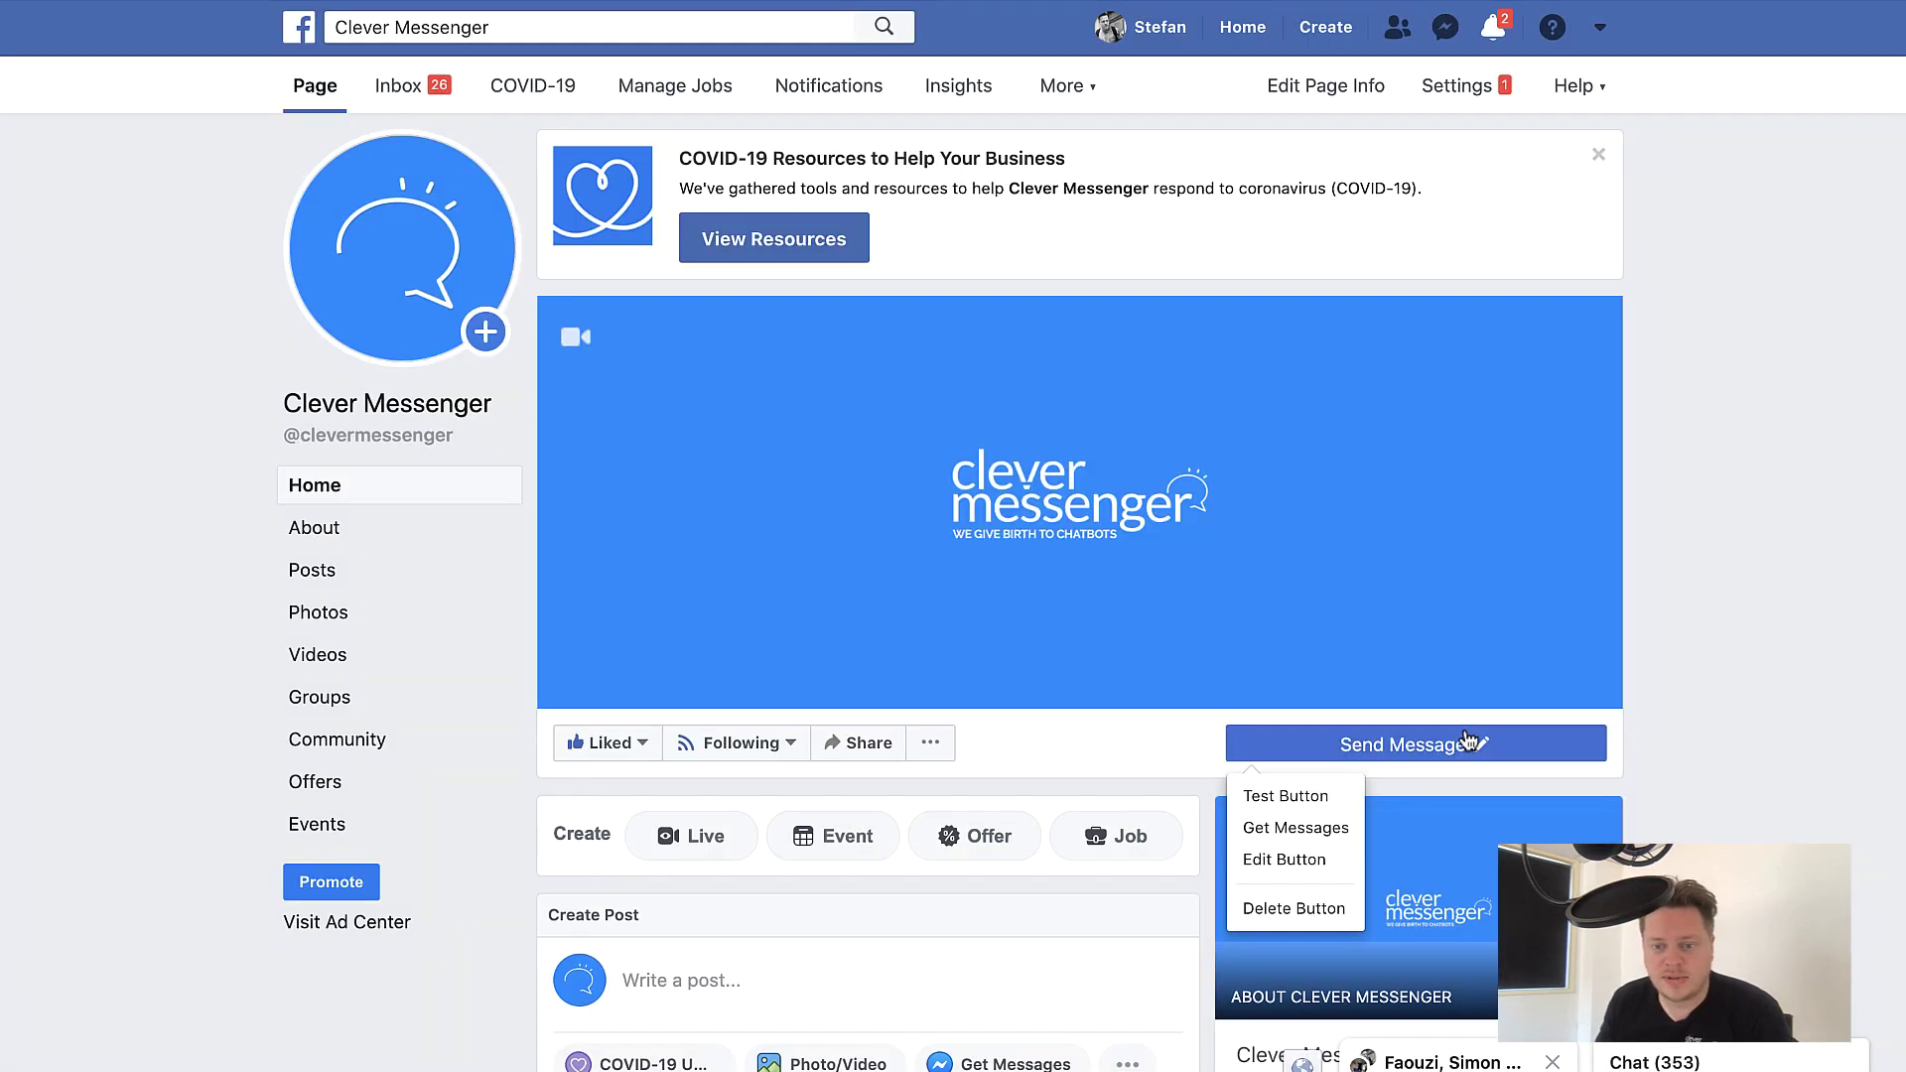
Preview the Clever Messenger Page as a visitor from the '...' menu under the cover photo
mouse_move(1346, 750)
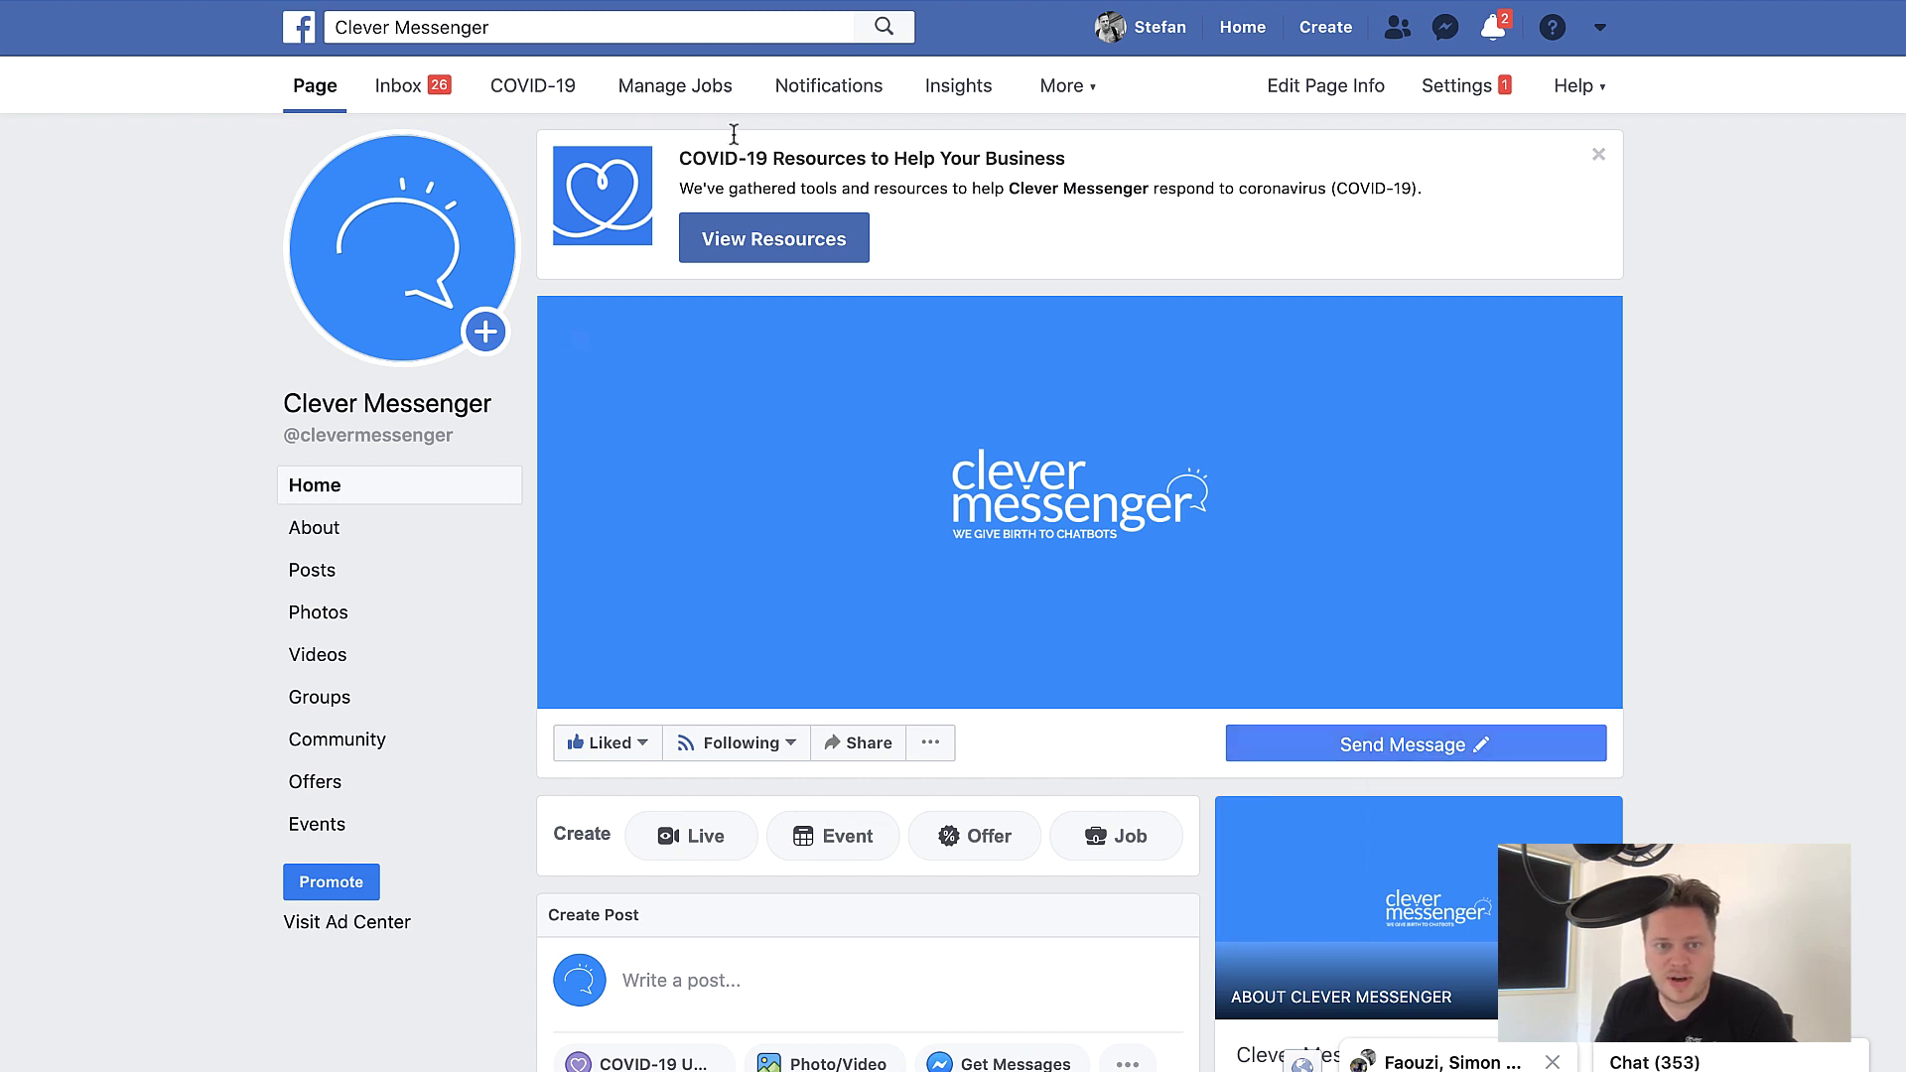
click(930, 747)
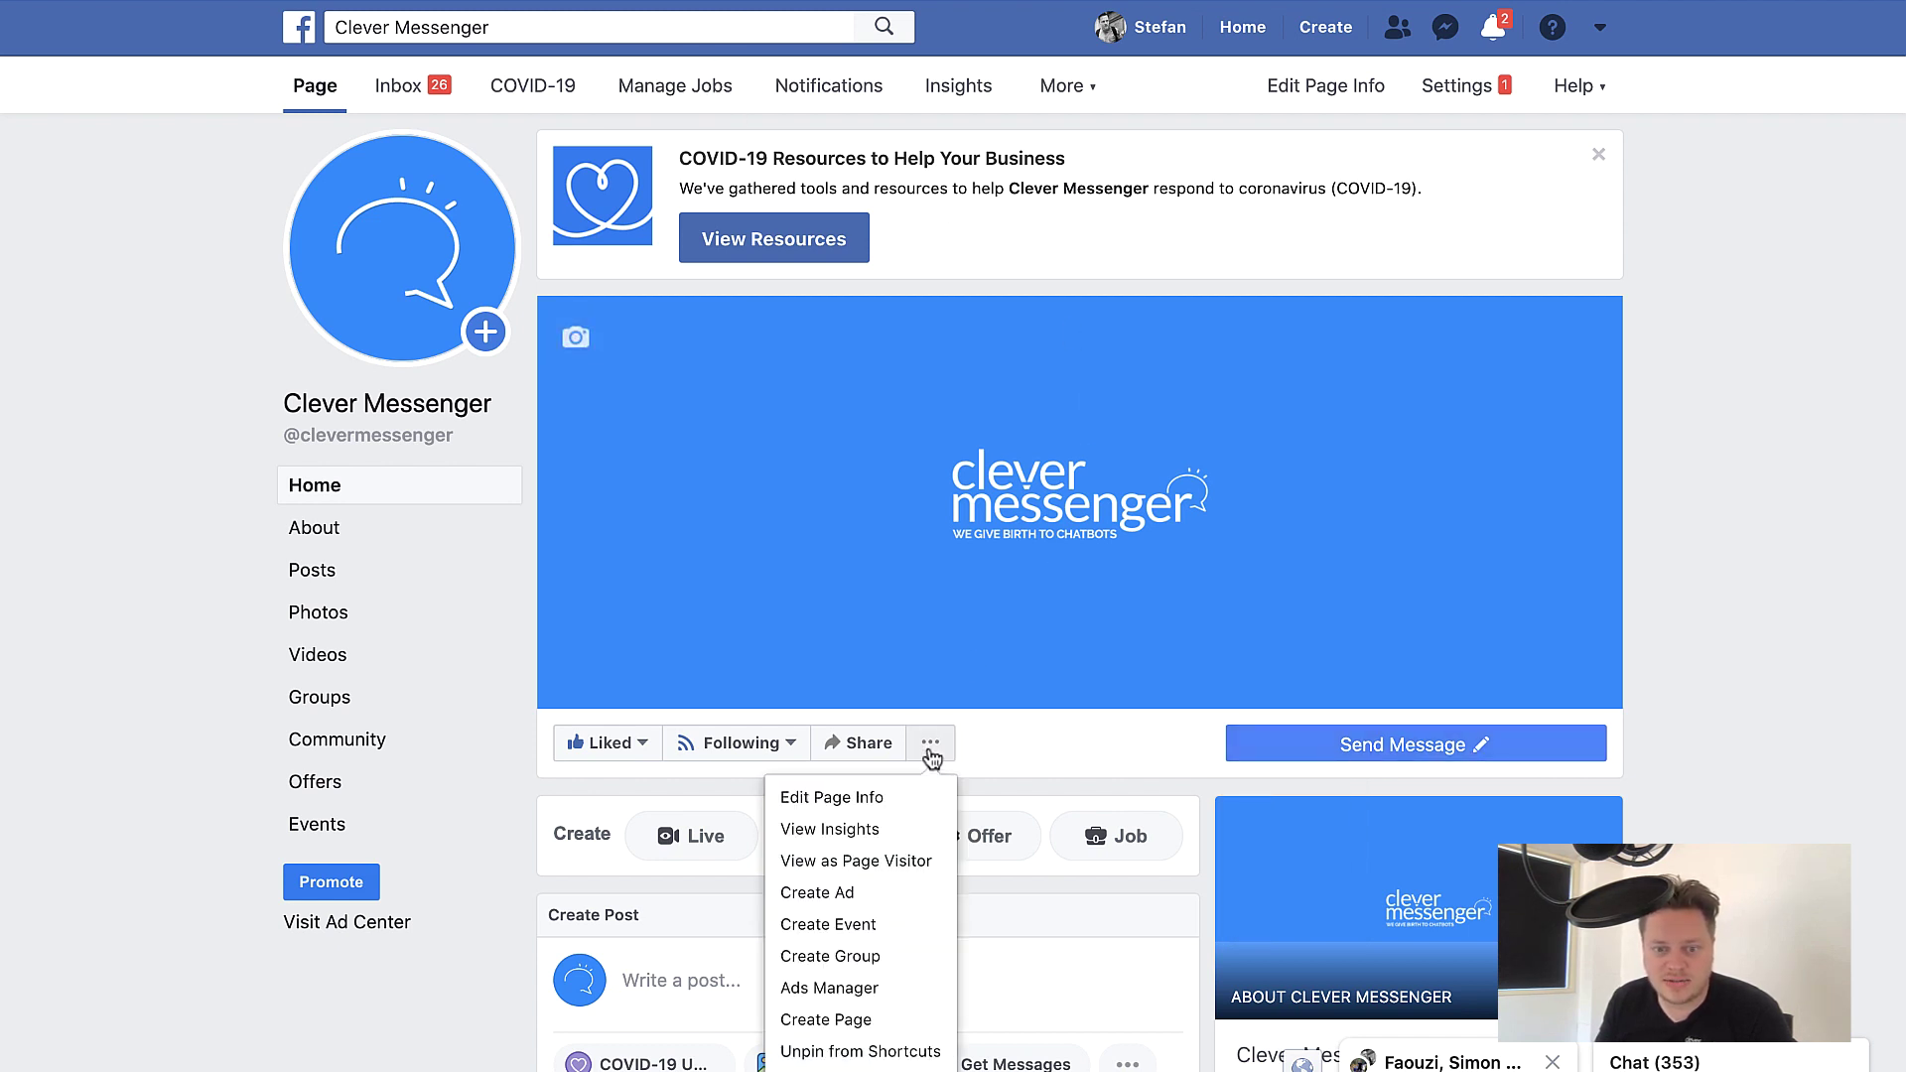
click(899, 862)
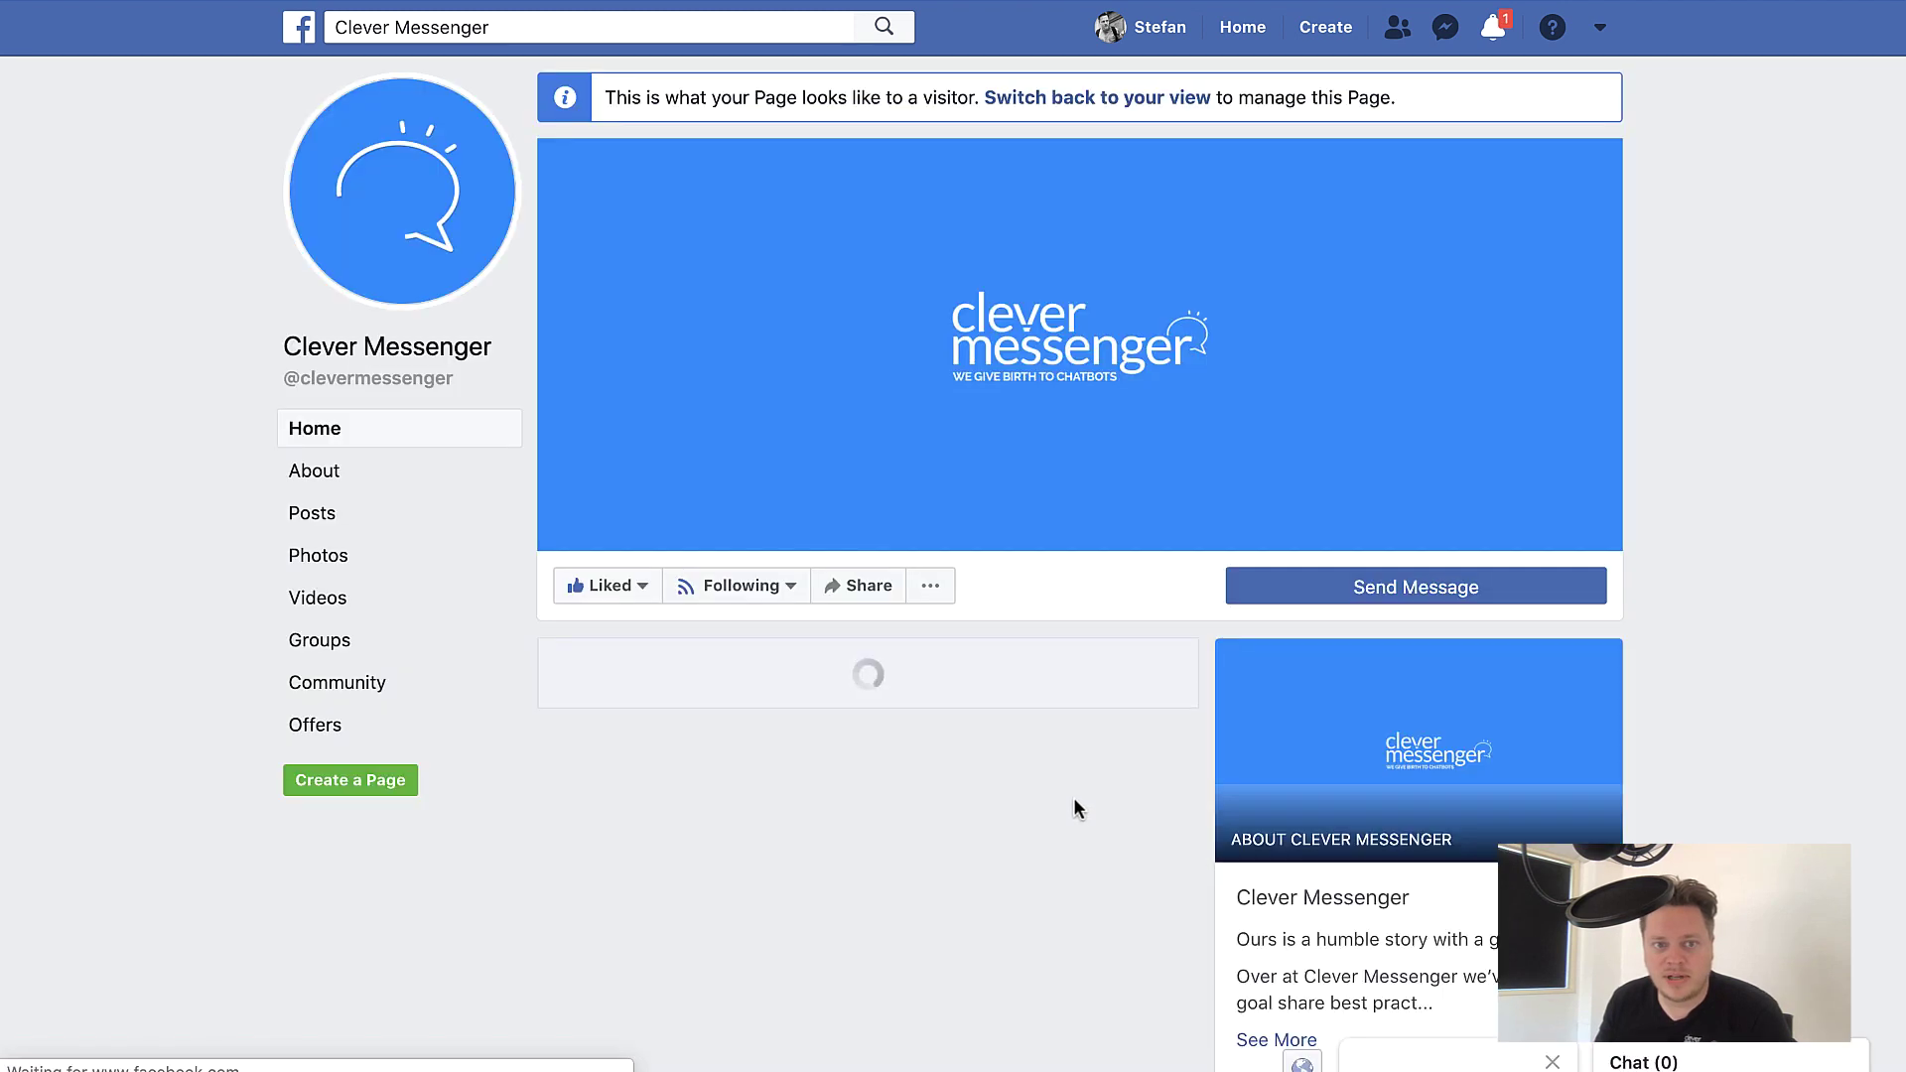
Test the Send Message button as a visitor to confirm it opens a chat
click(1460, 596)
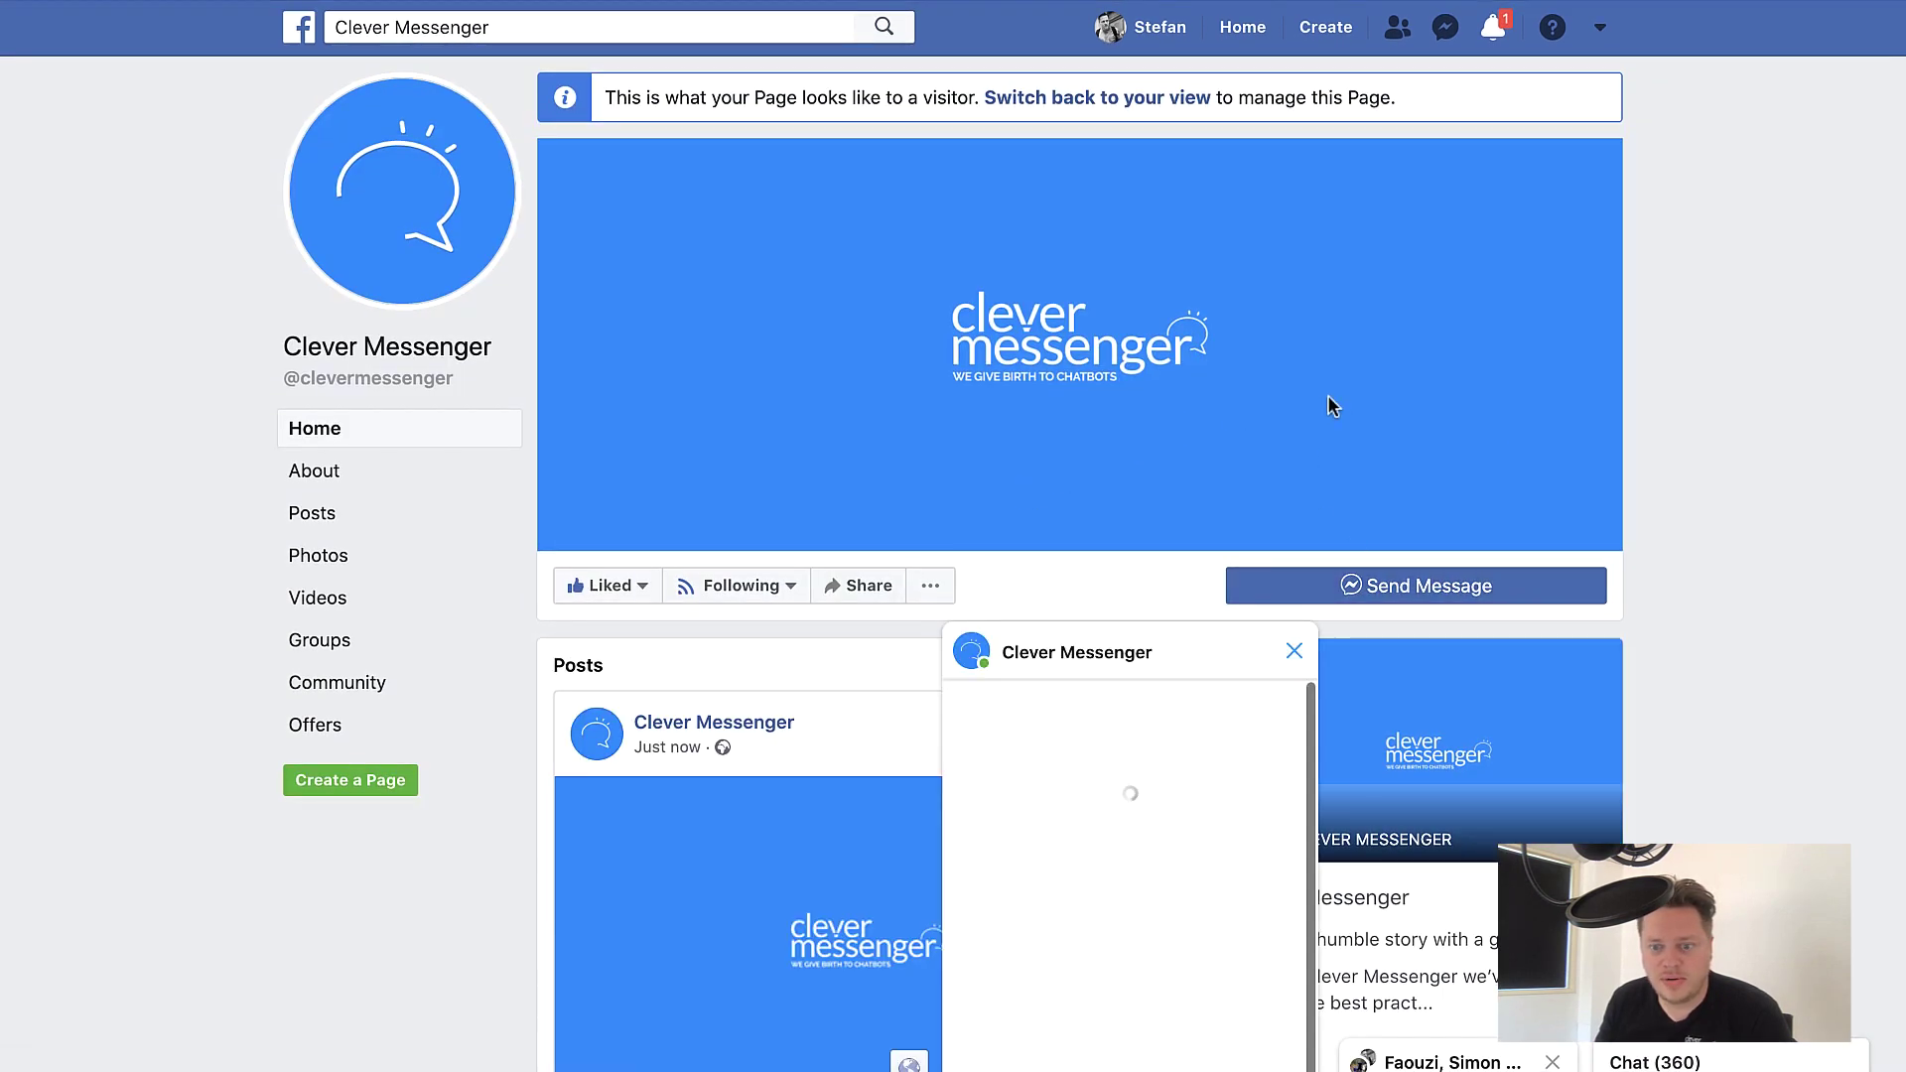
scroll(1331, 402, down, 3)
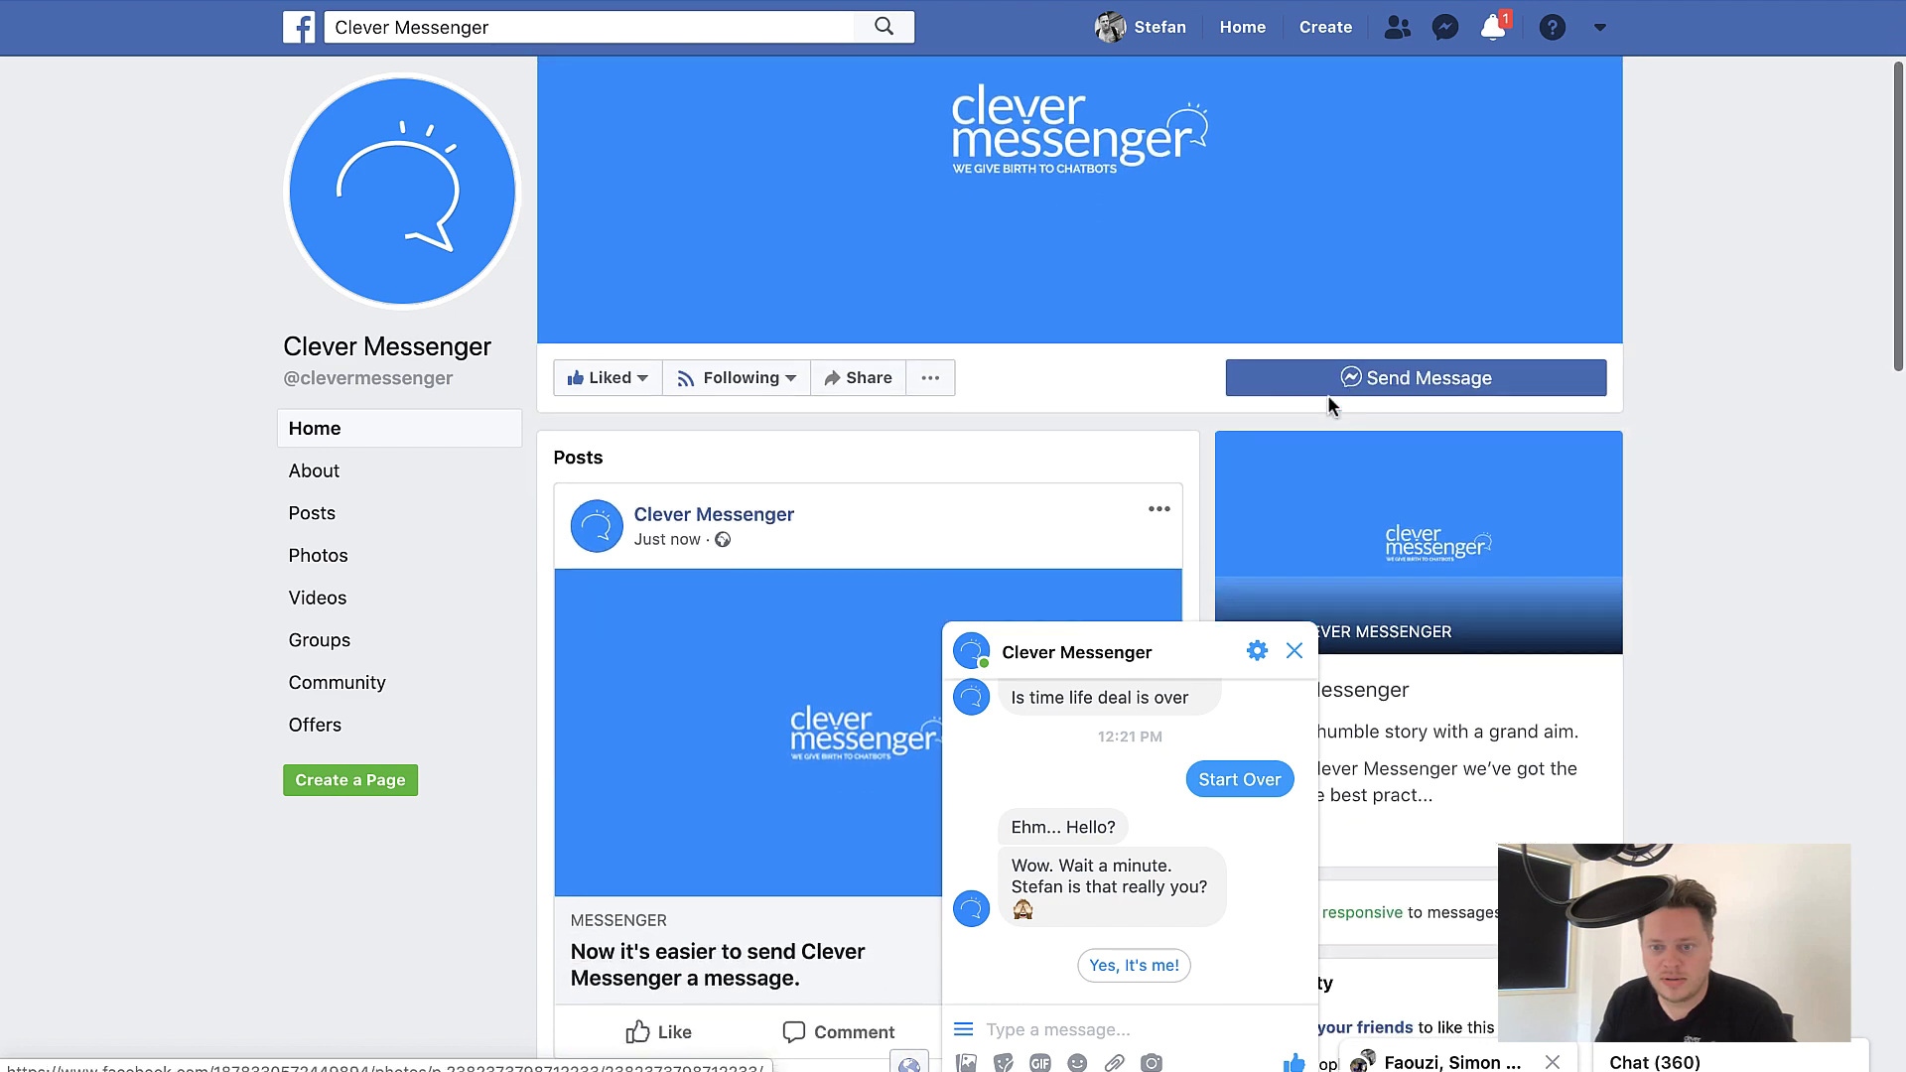
scroll(1326, 395, down, 1)
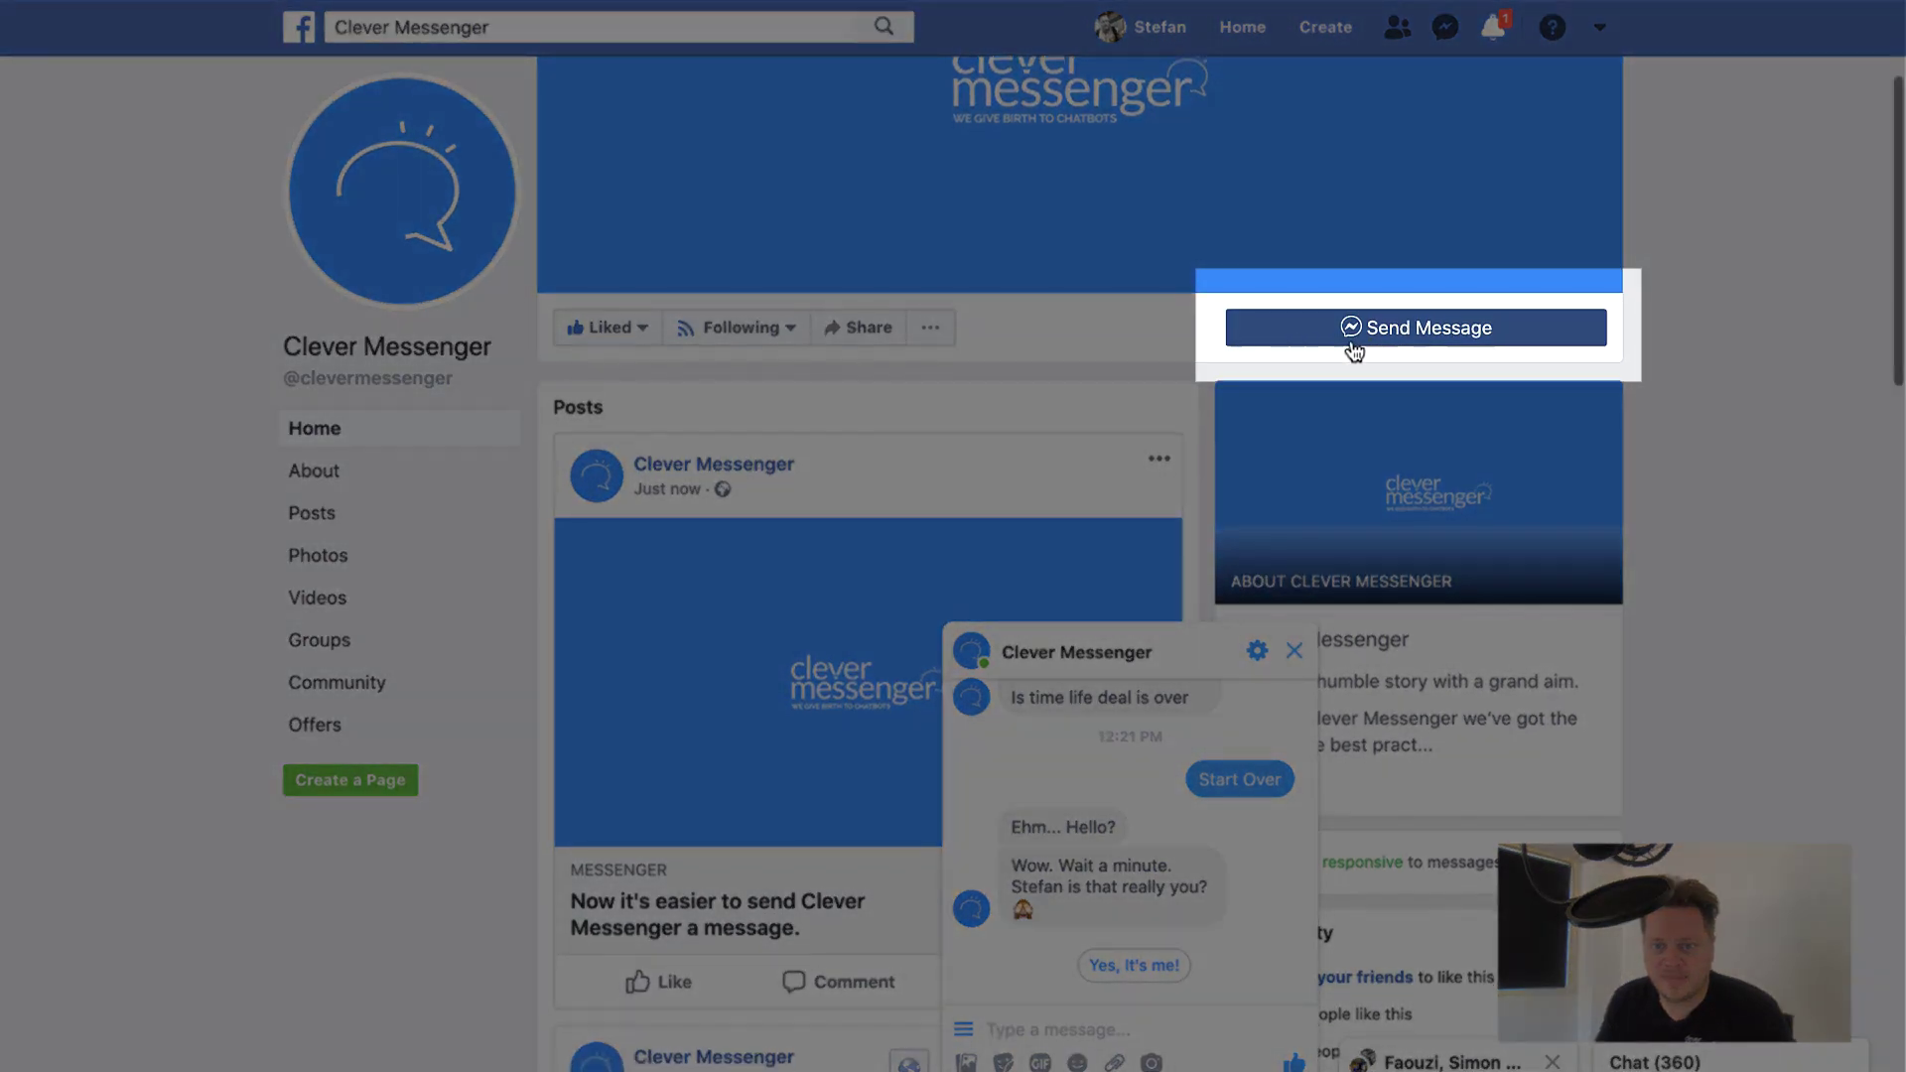
click(1349, 338)
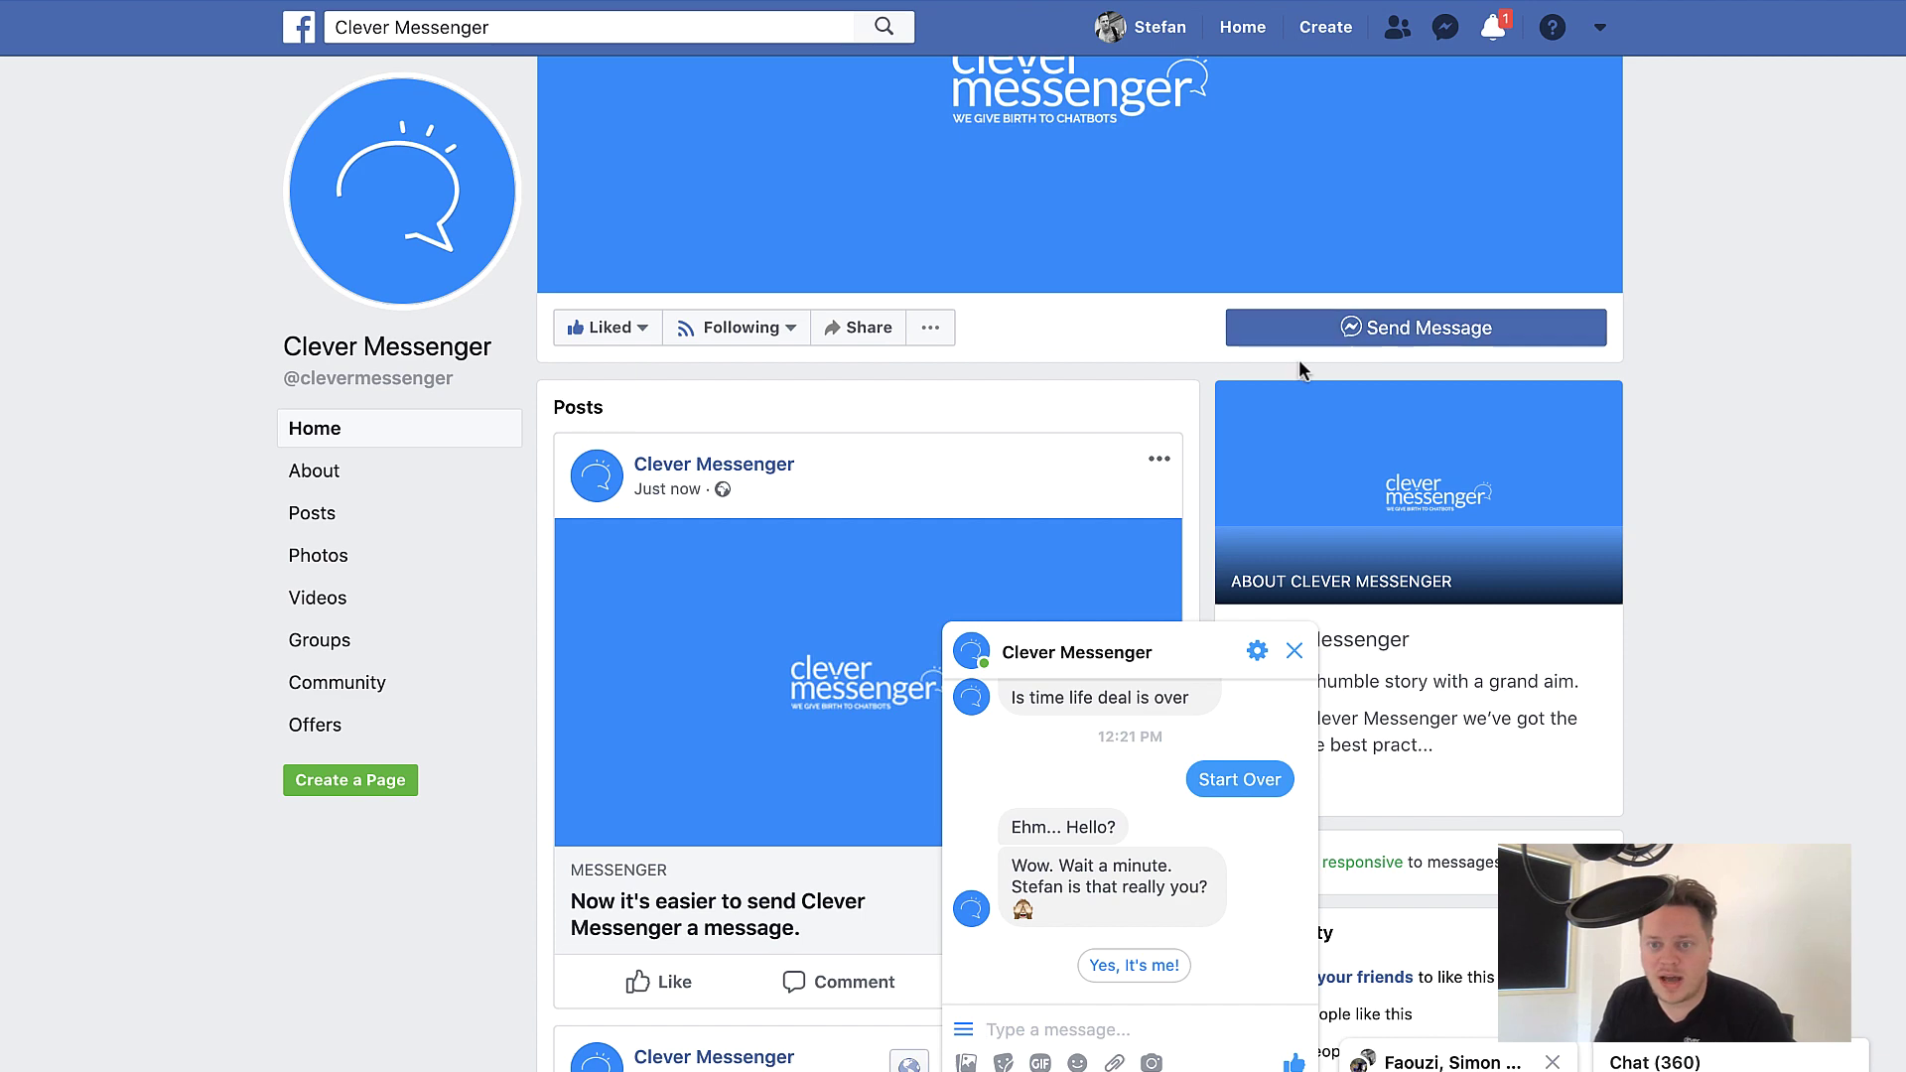
Leave the visitor preview and return to the Page's admin view
scroll(1291, 359, up, 1)
scroll(1191, 377, up, 2)
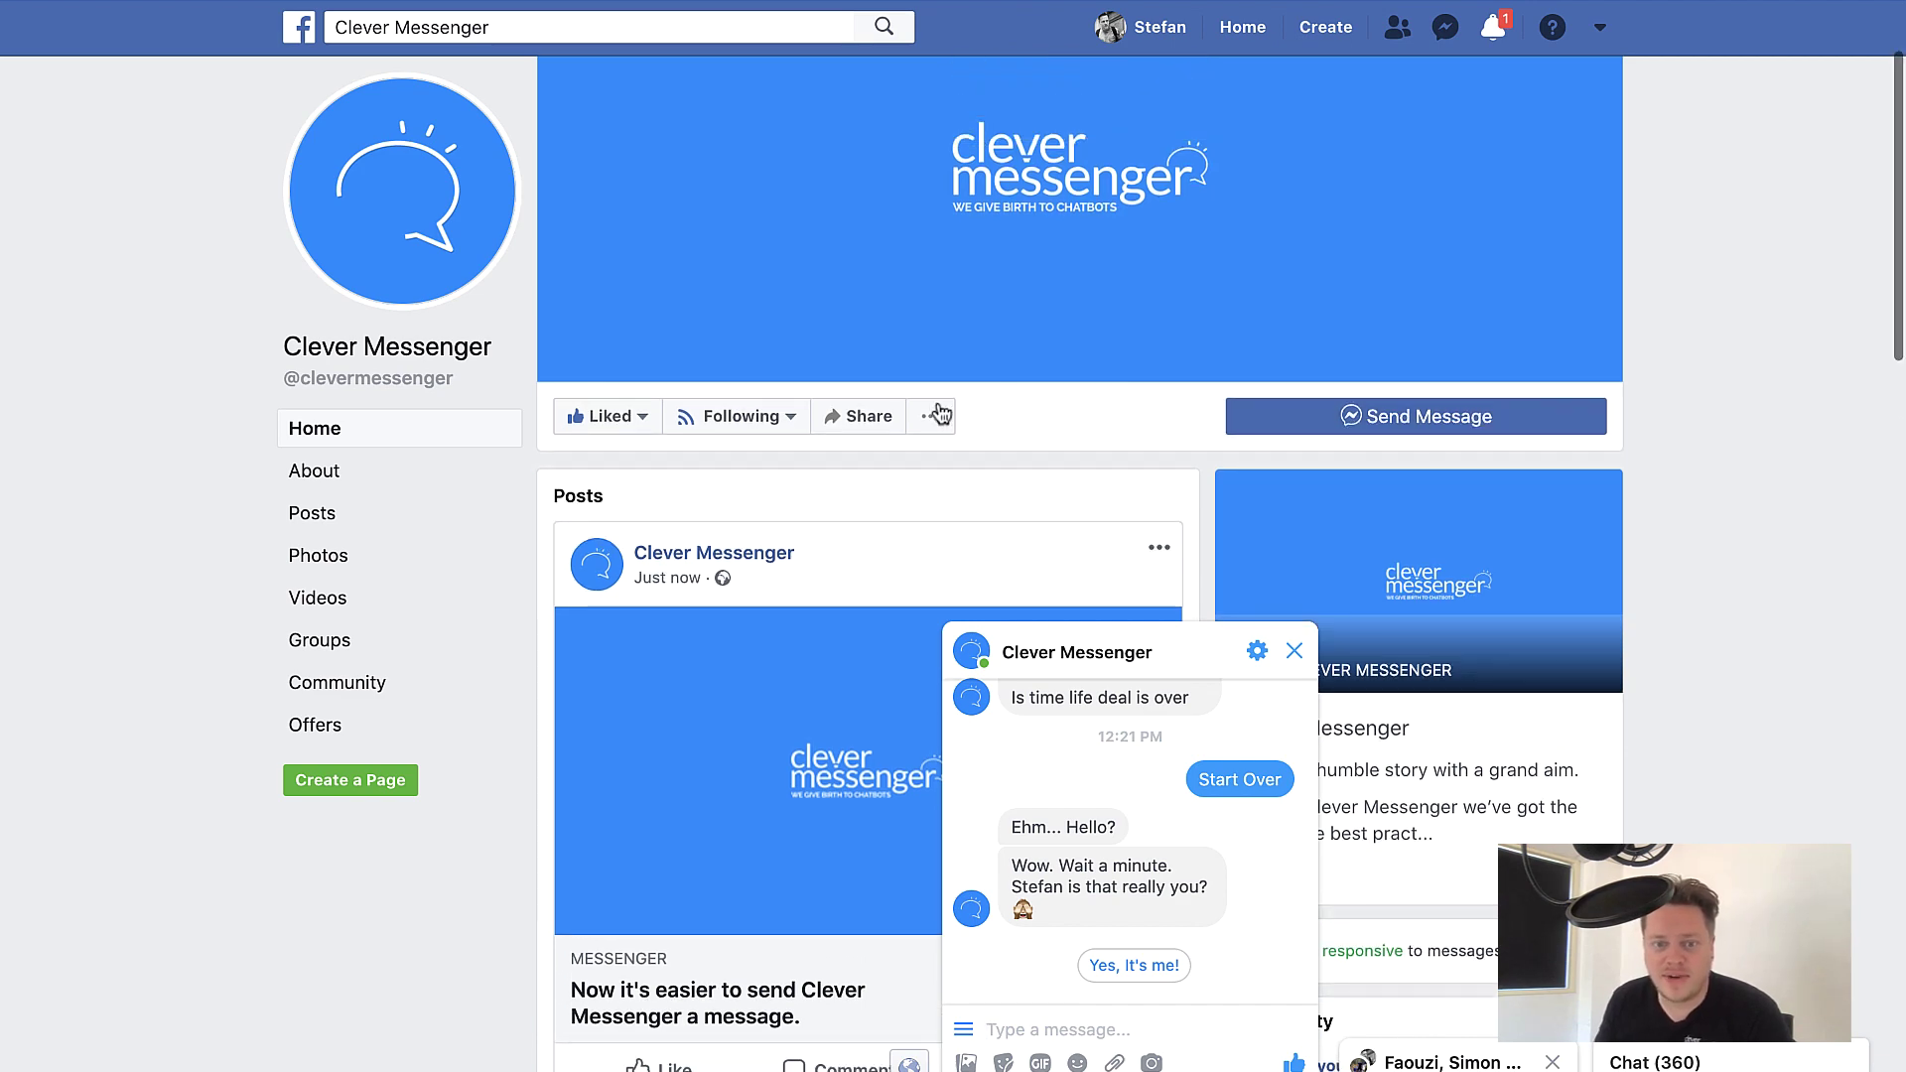
scroll(972, 209, up, 5)
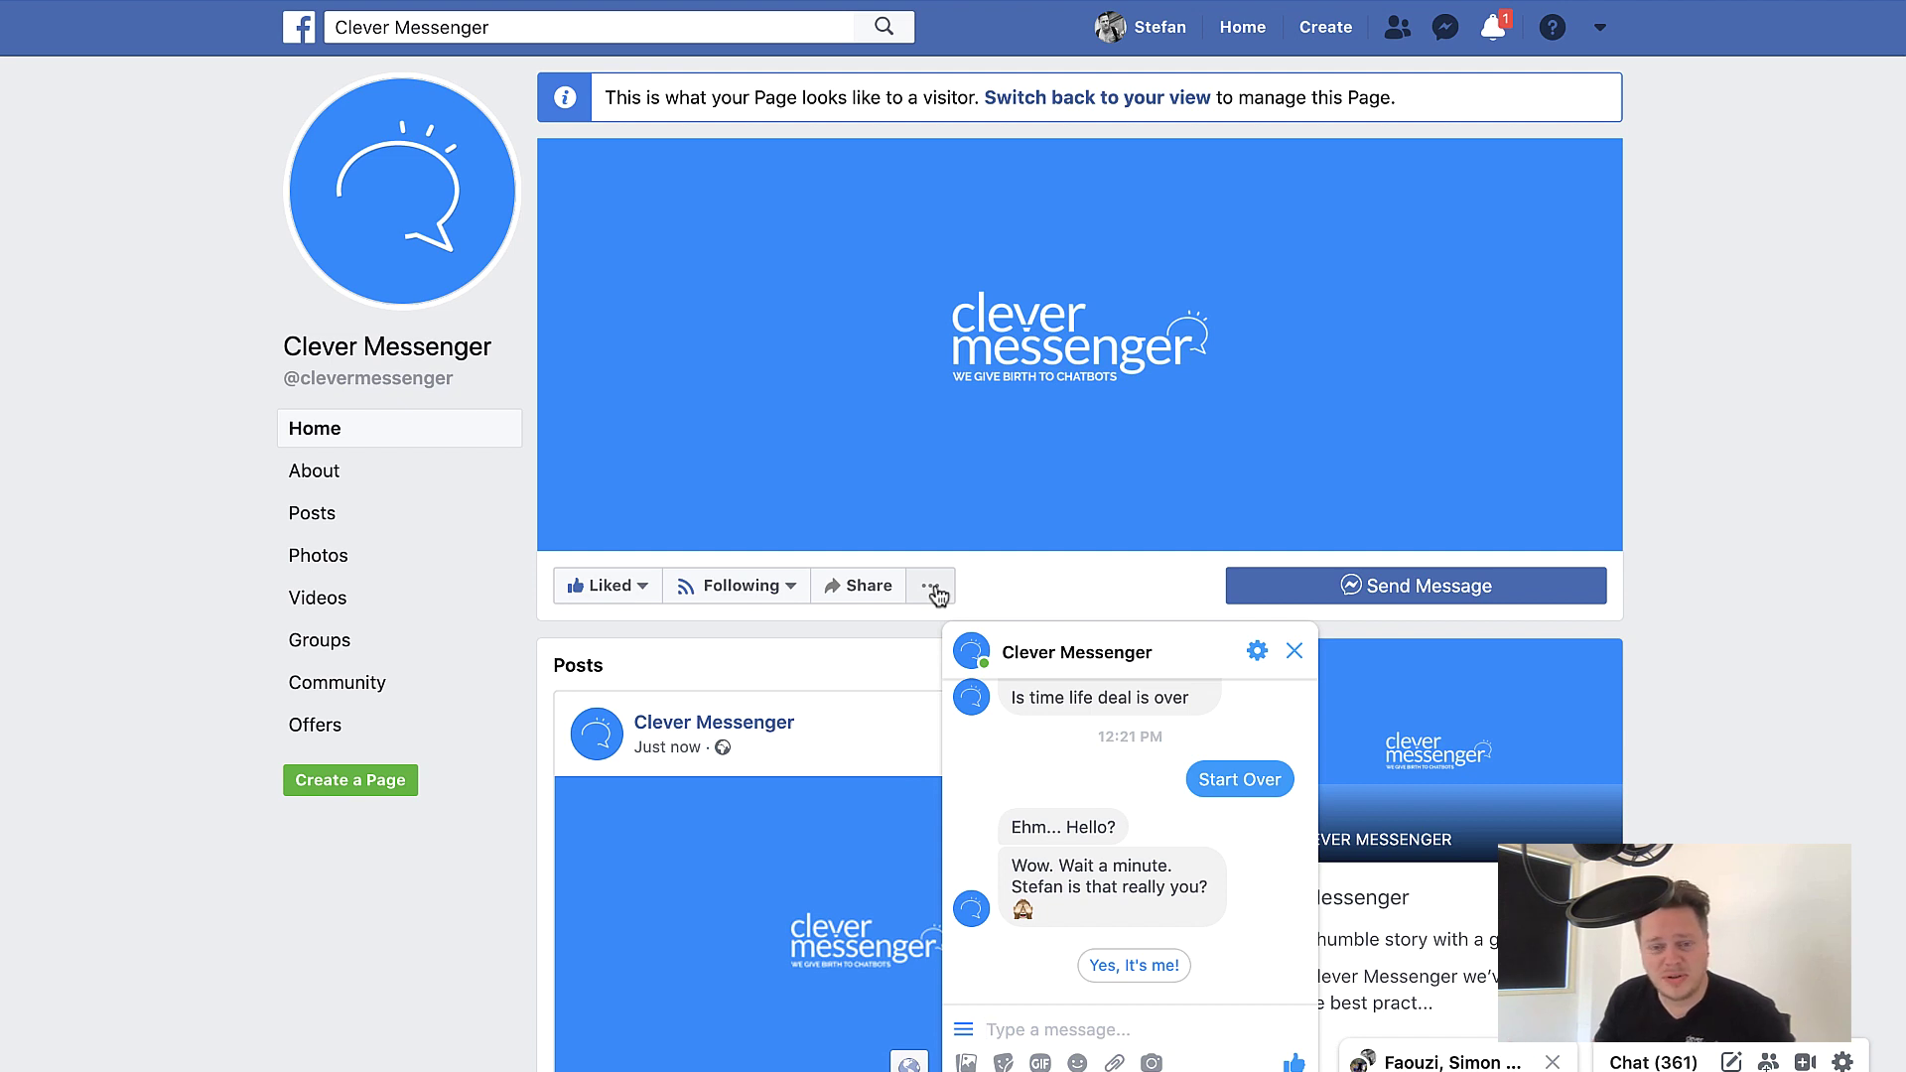
click(936, 590)
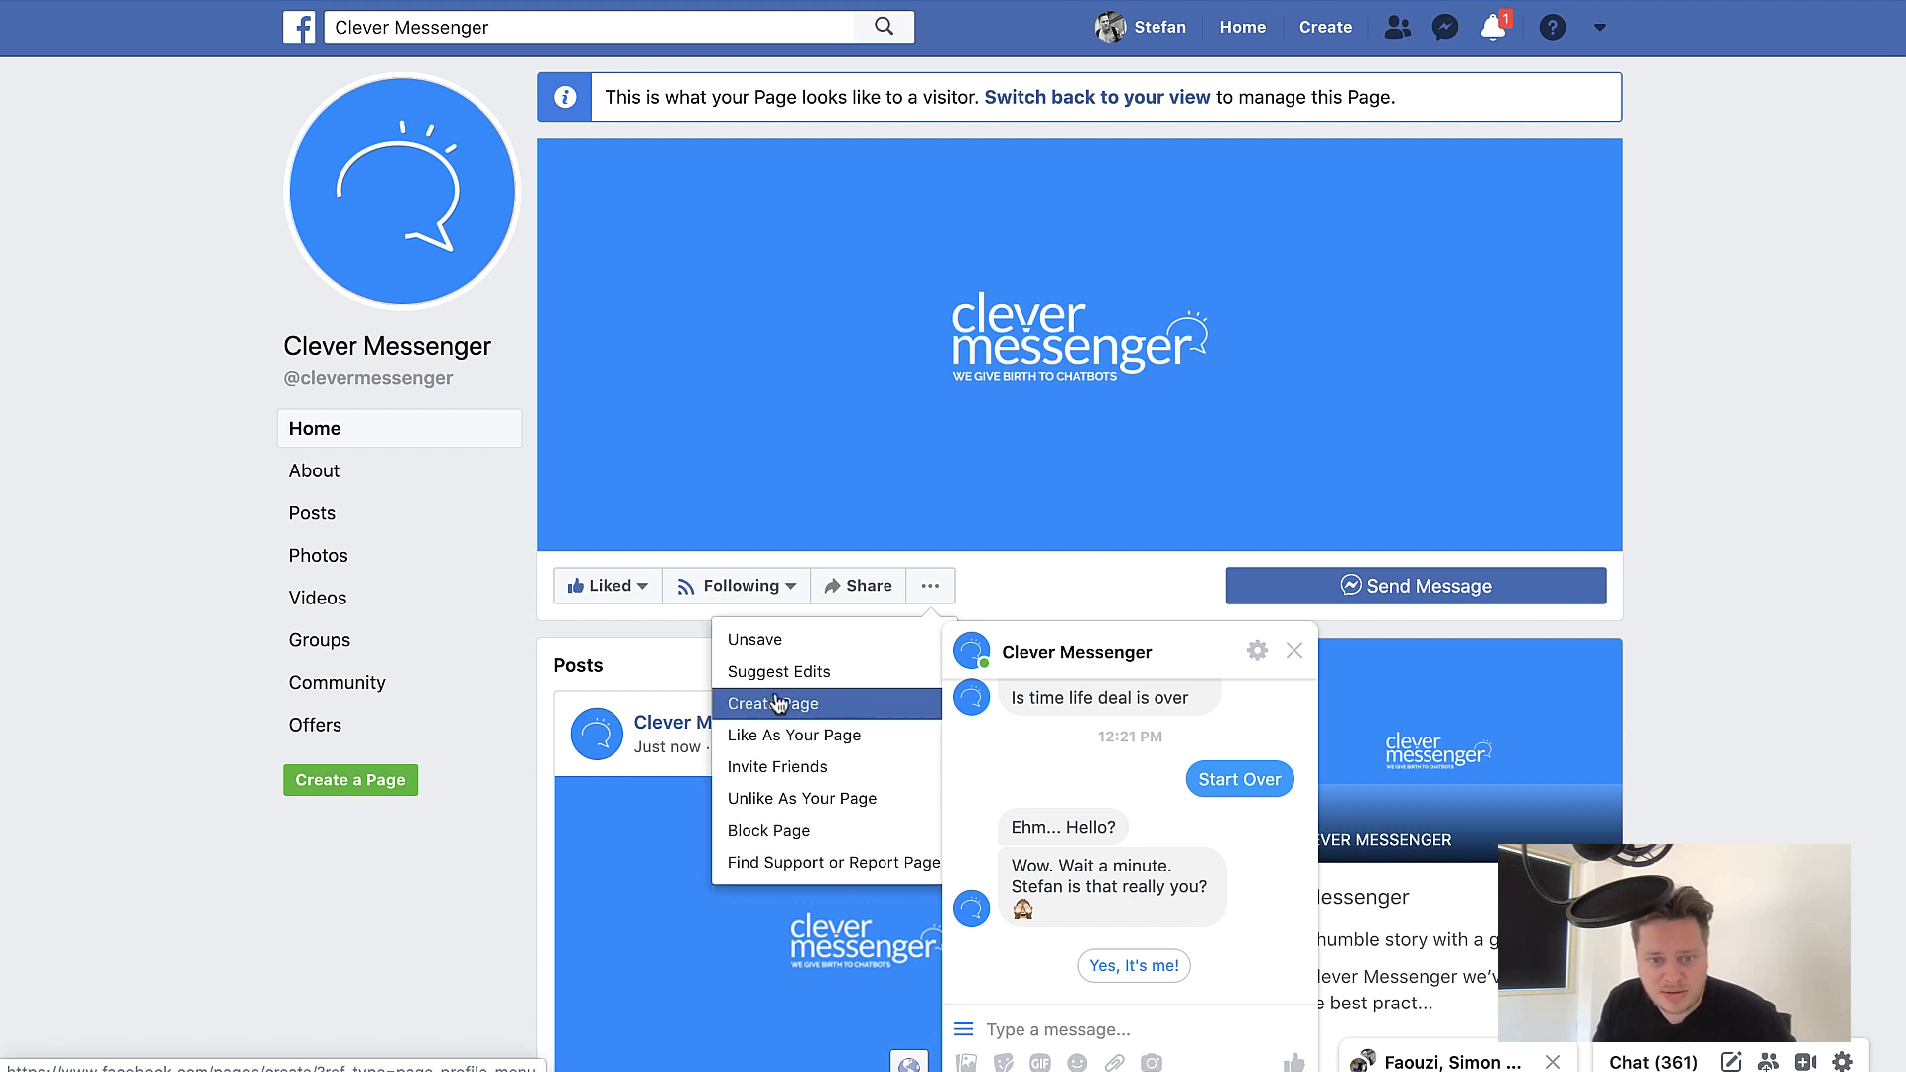
click(1115, 99)
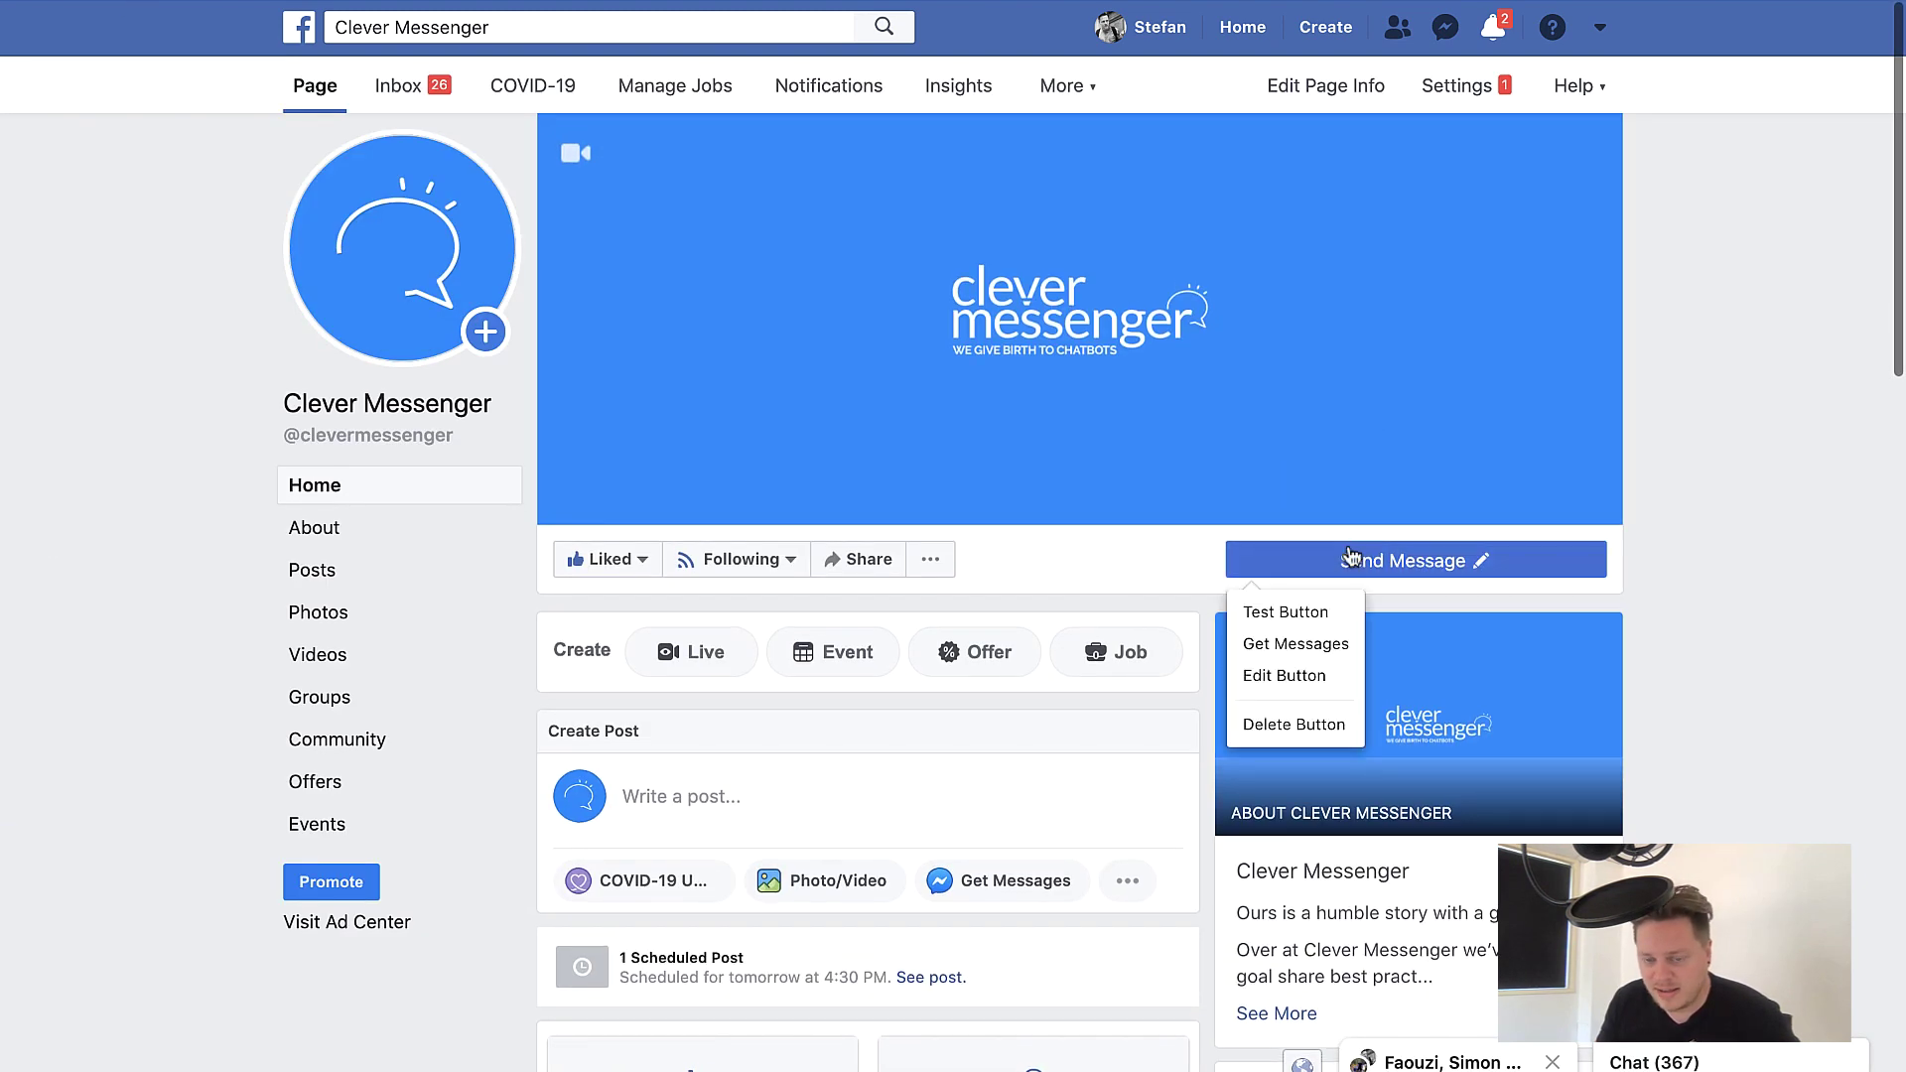
click(1287, 679)
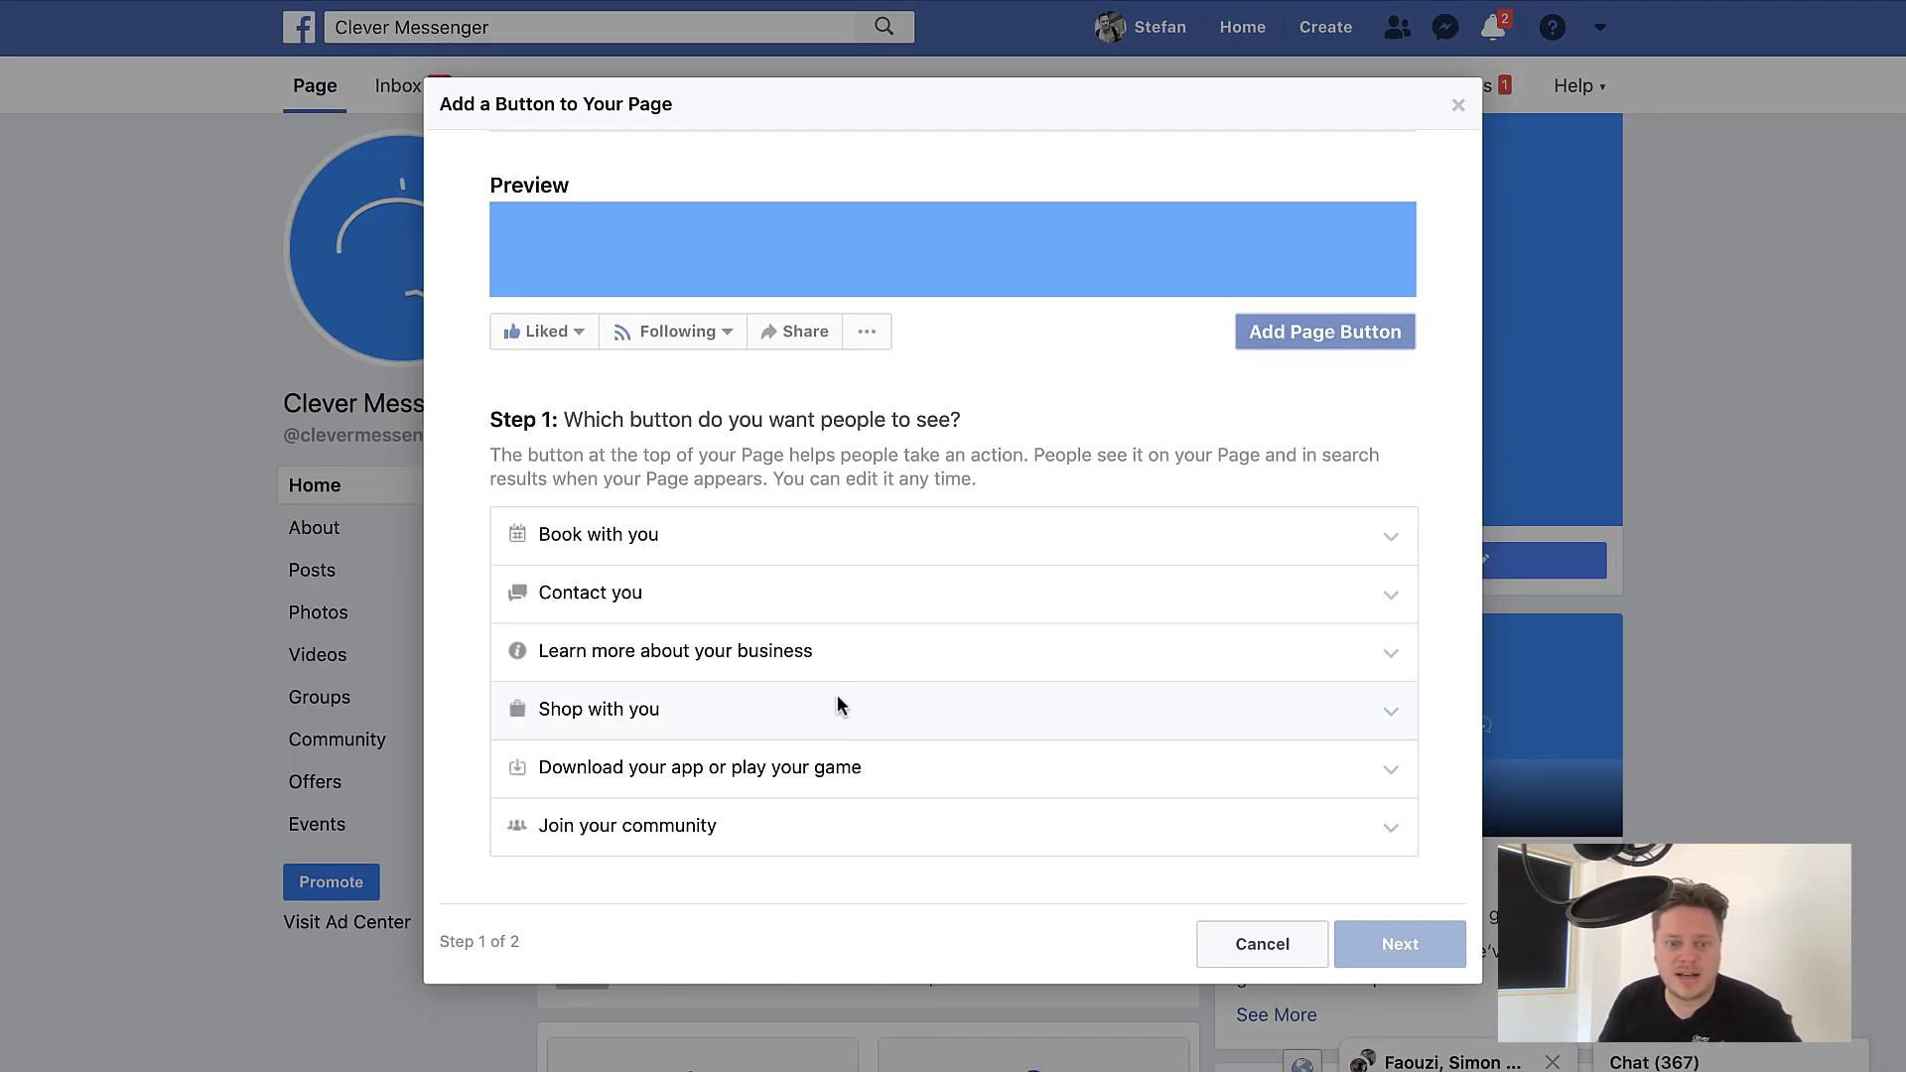
click(873, 652)
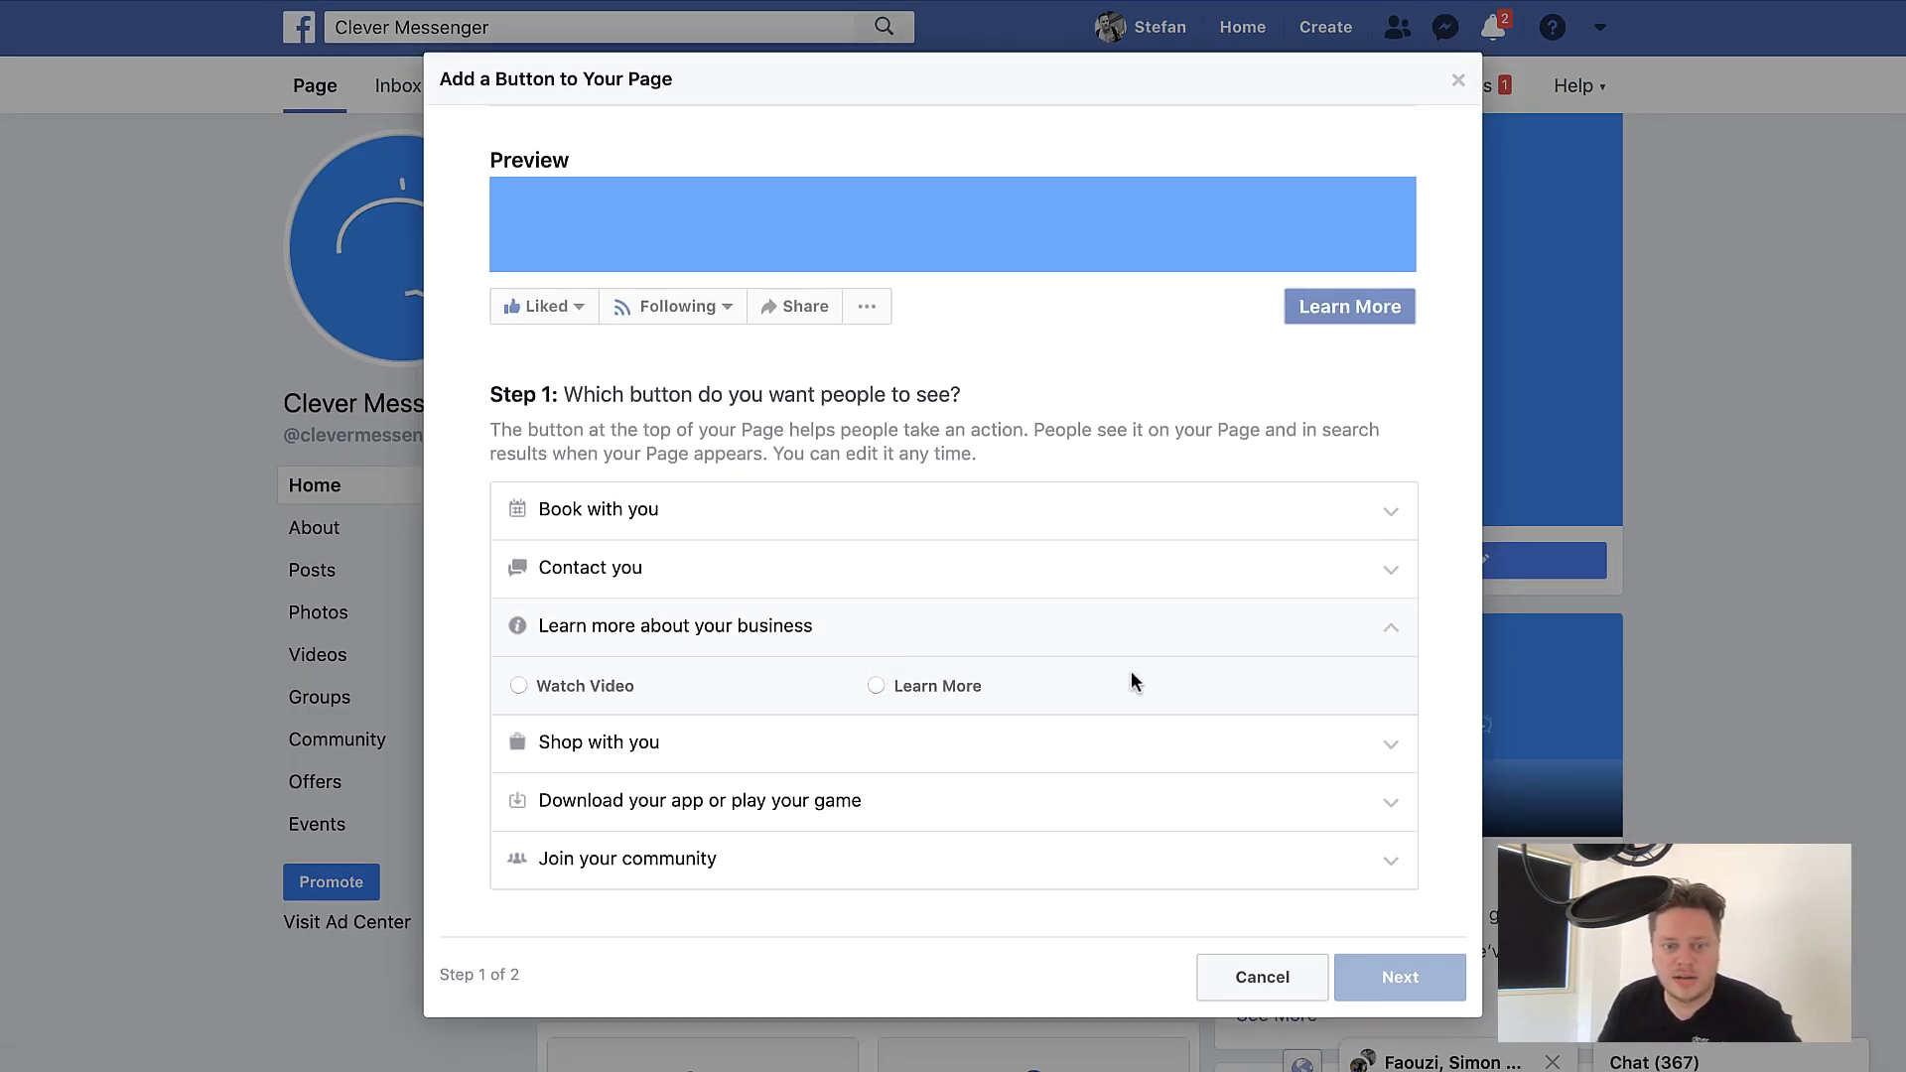
click(957, 685)
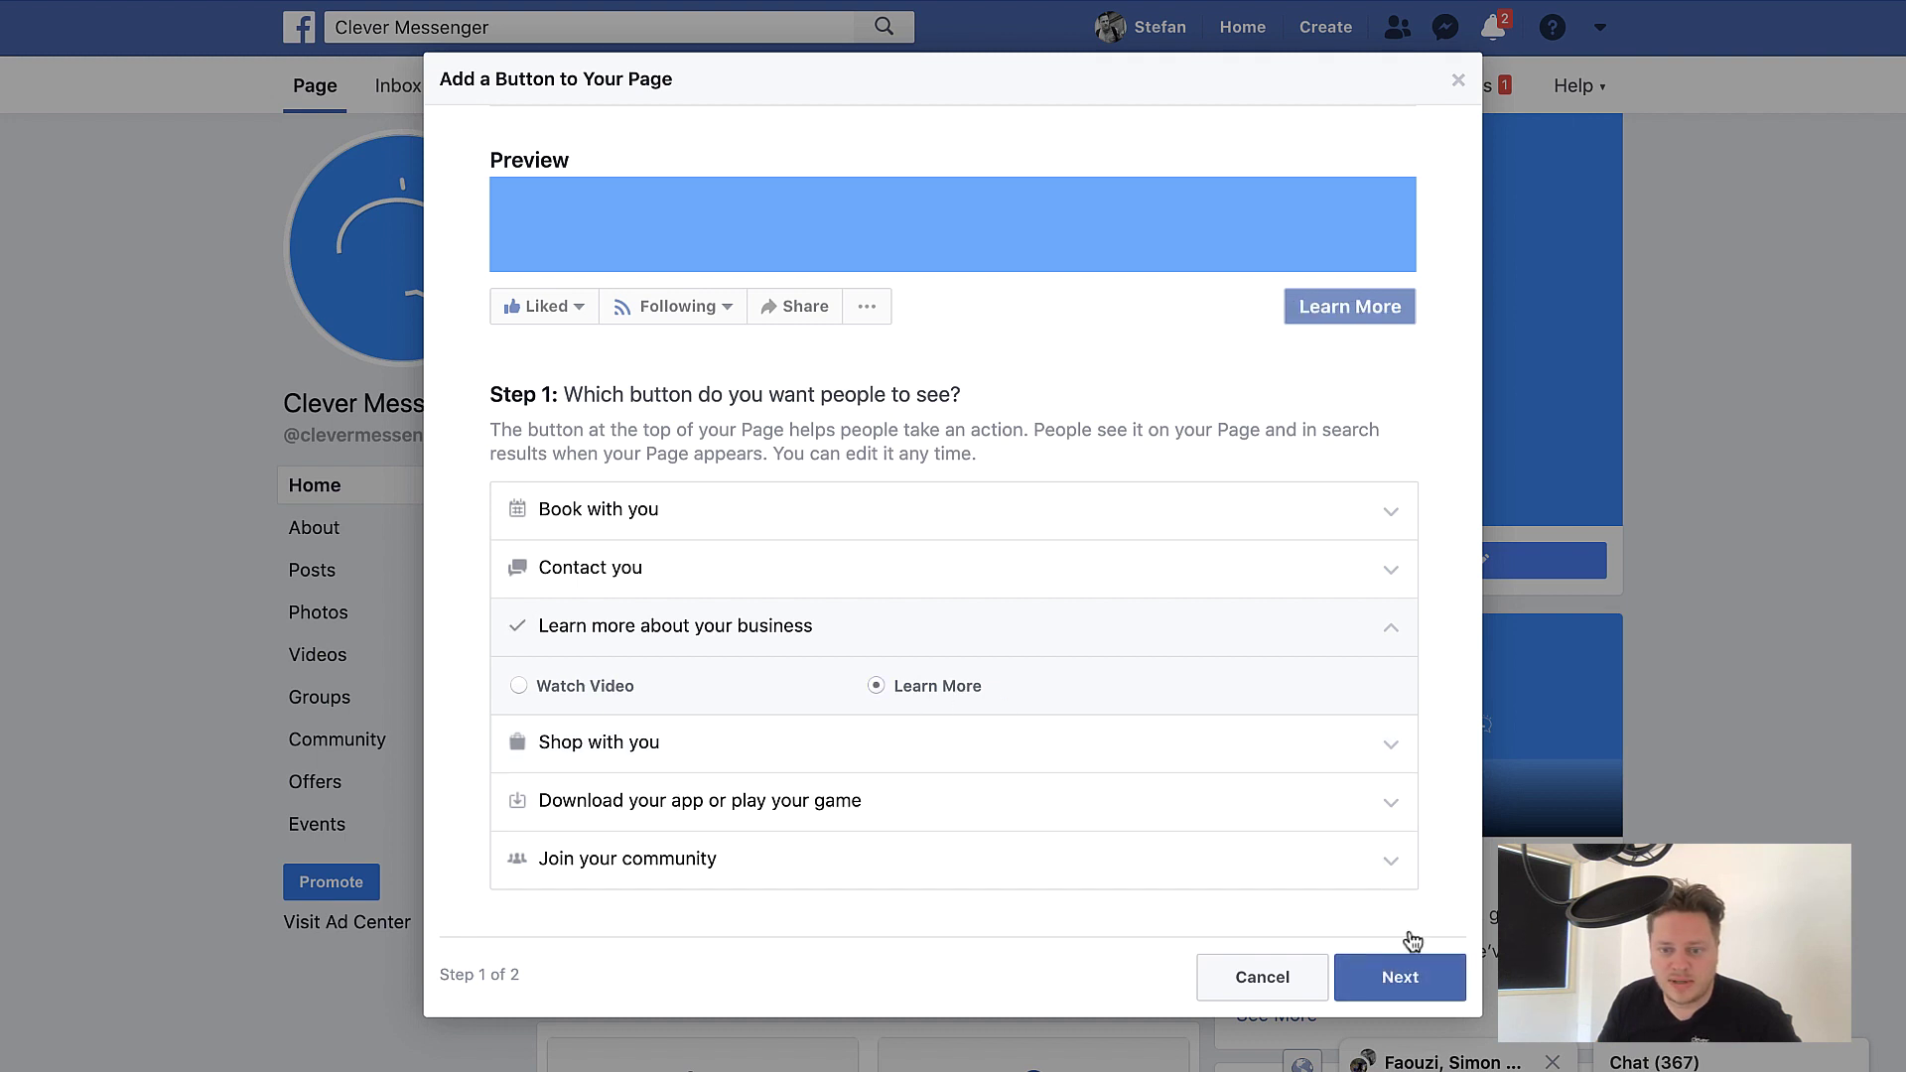
click(1425, 983)
click(709, 713)
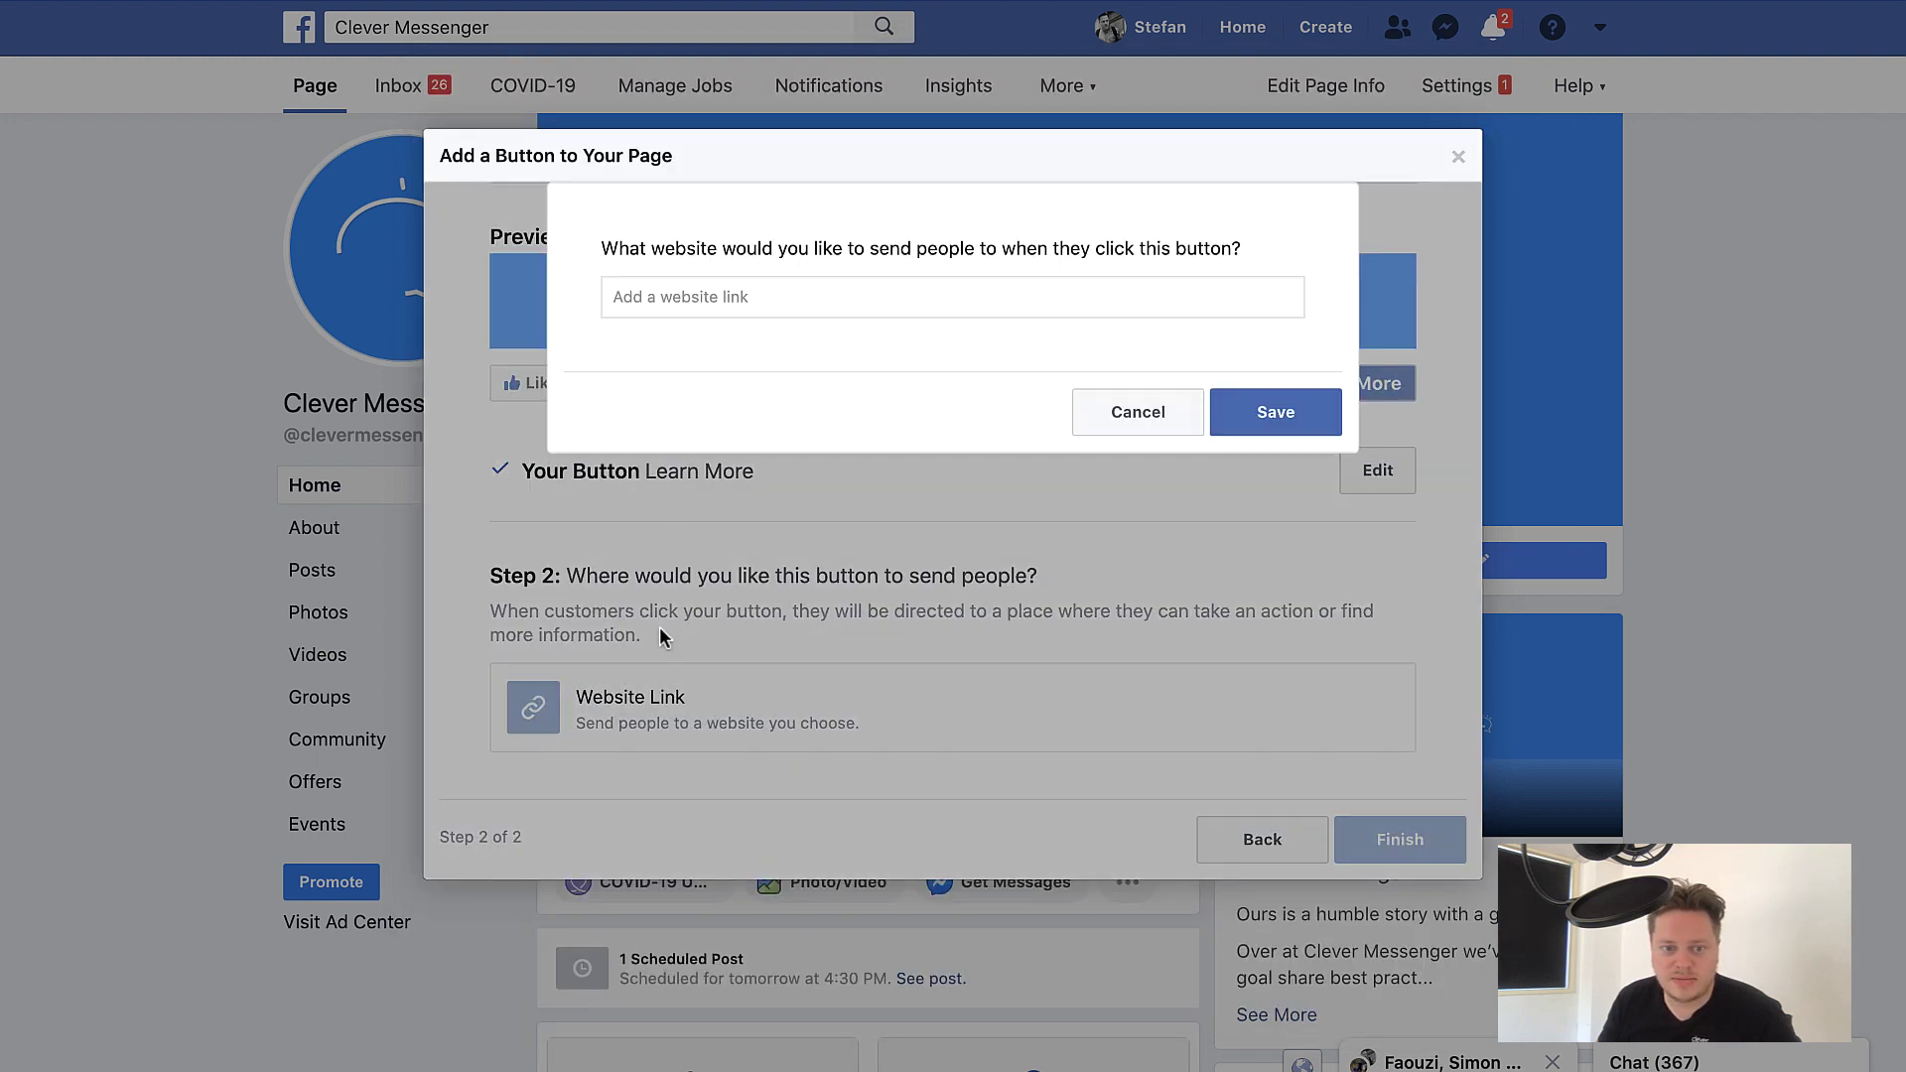
text(htt)
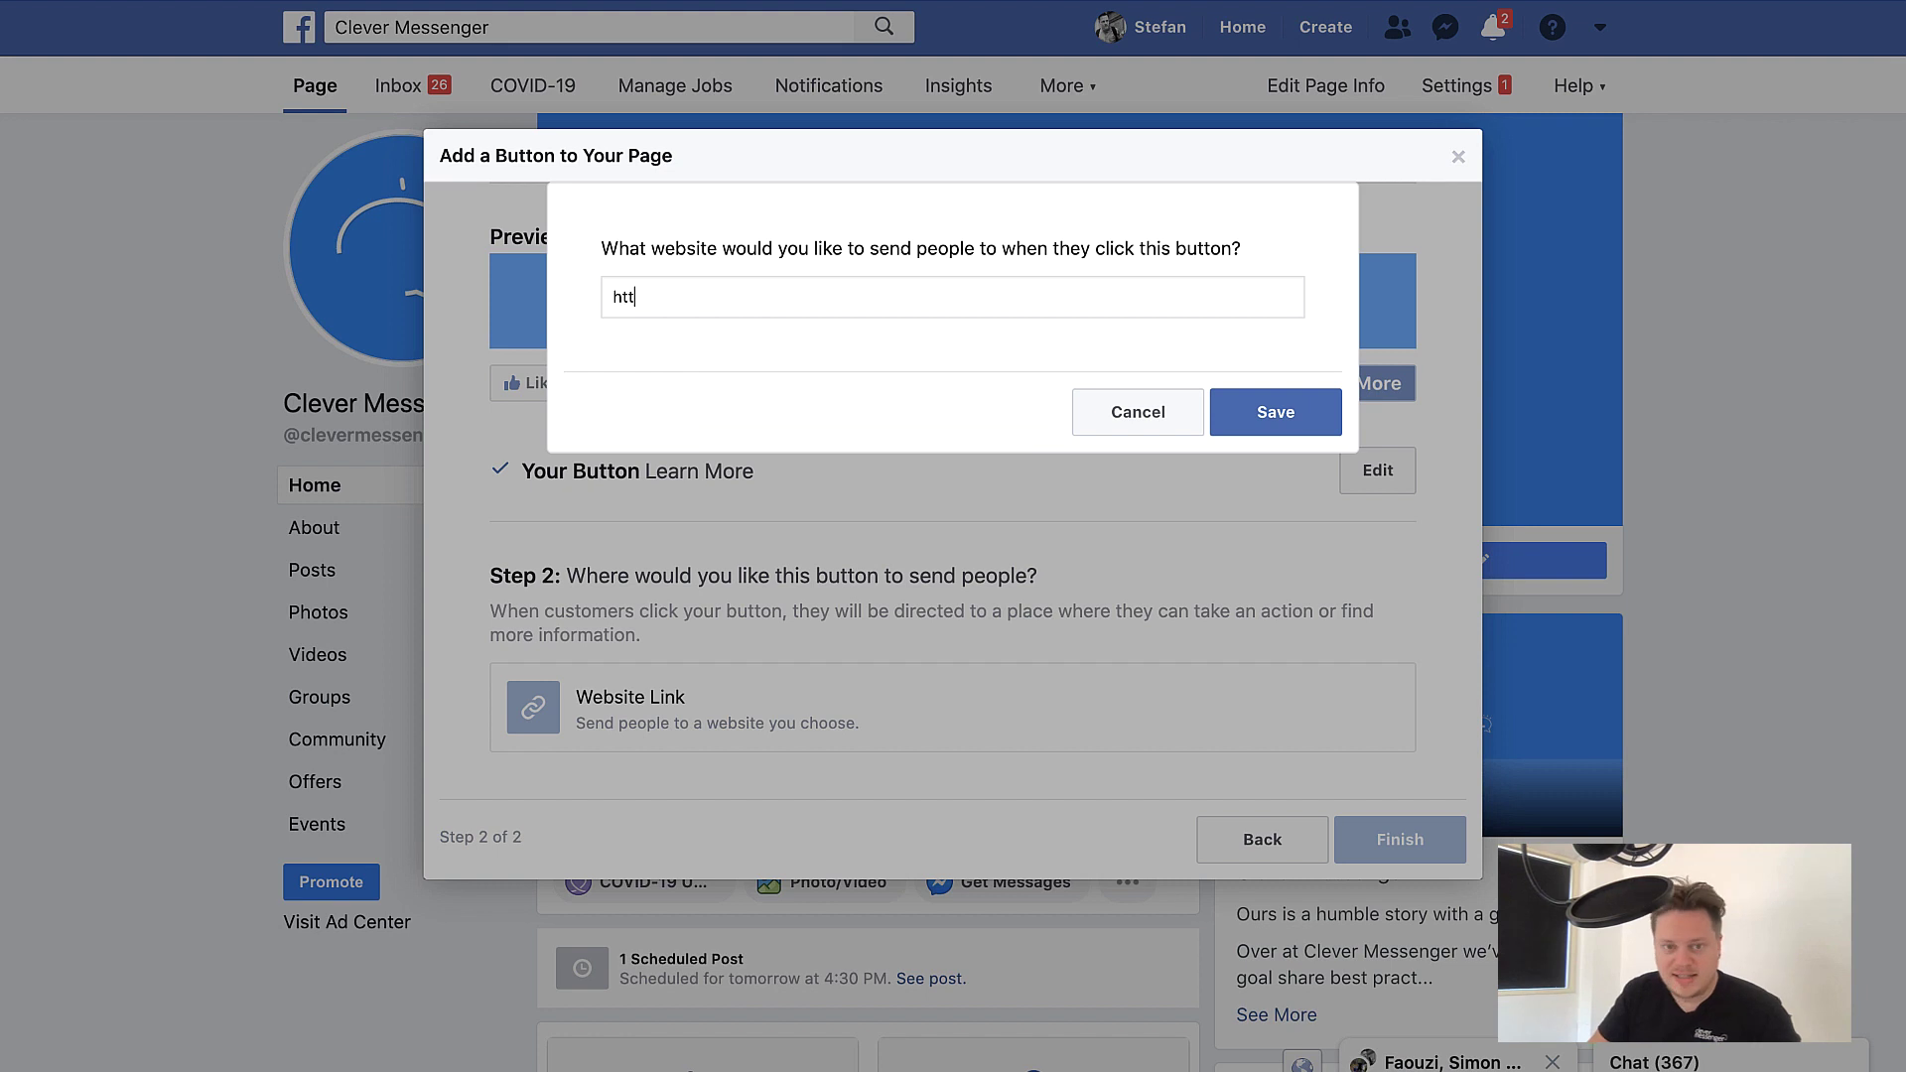
text(ps://cleverme)
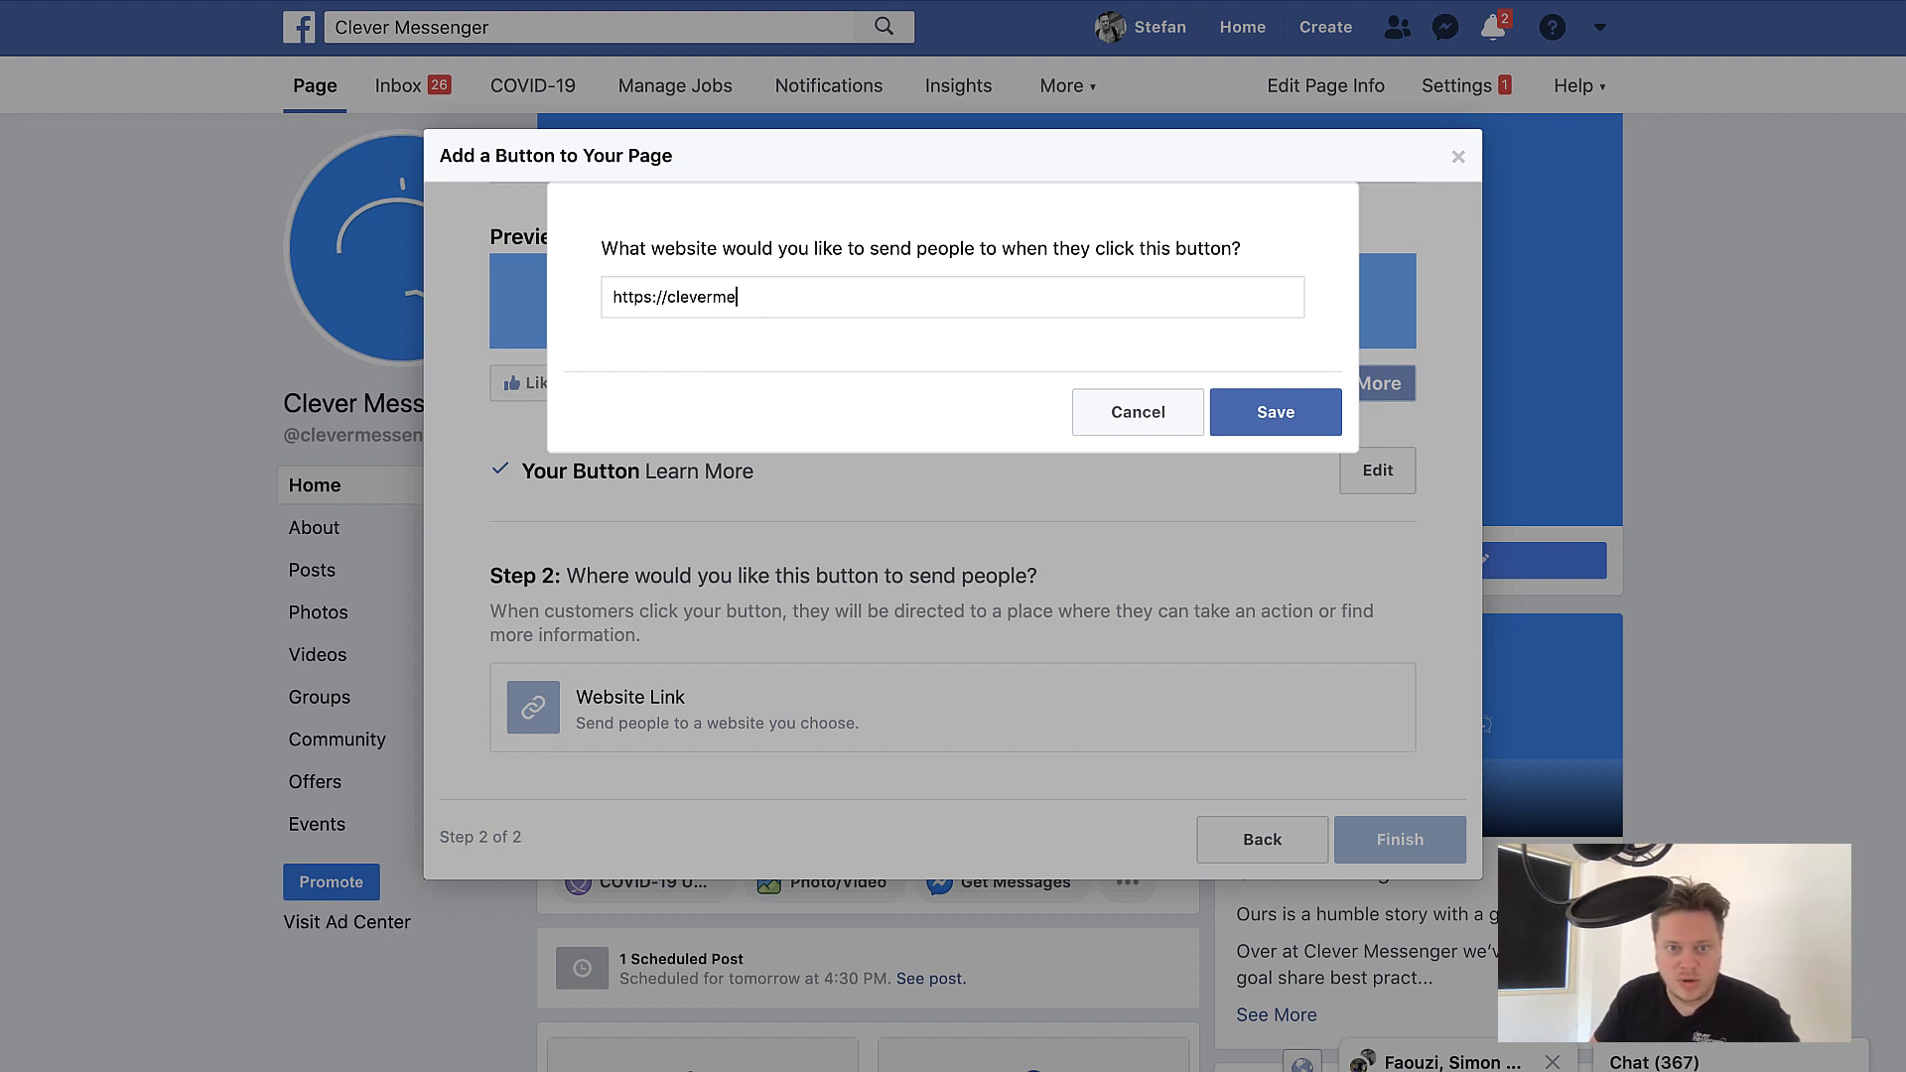
text(ssenger.com)
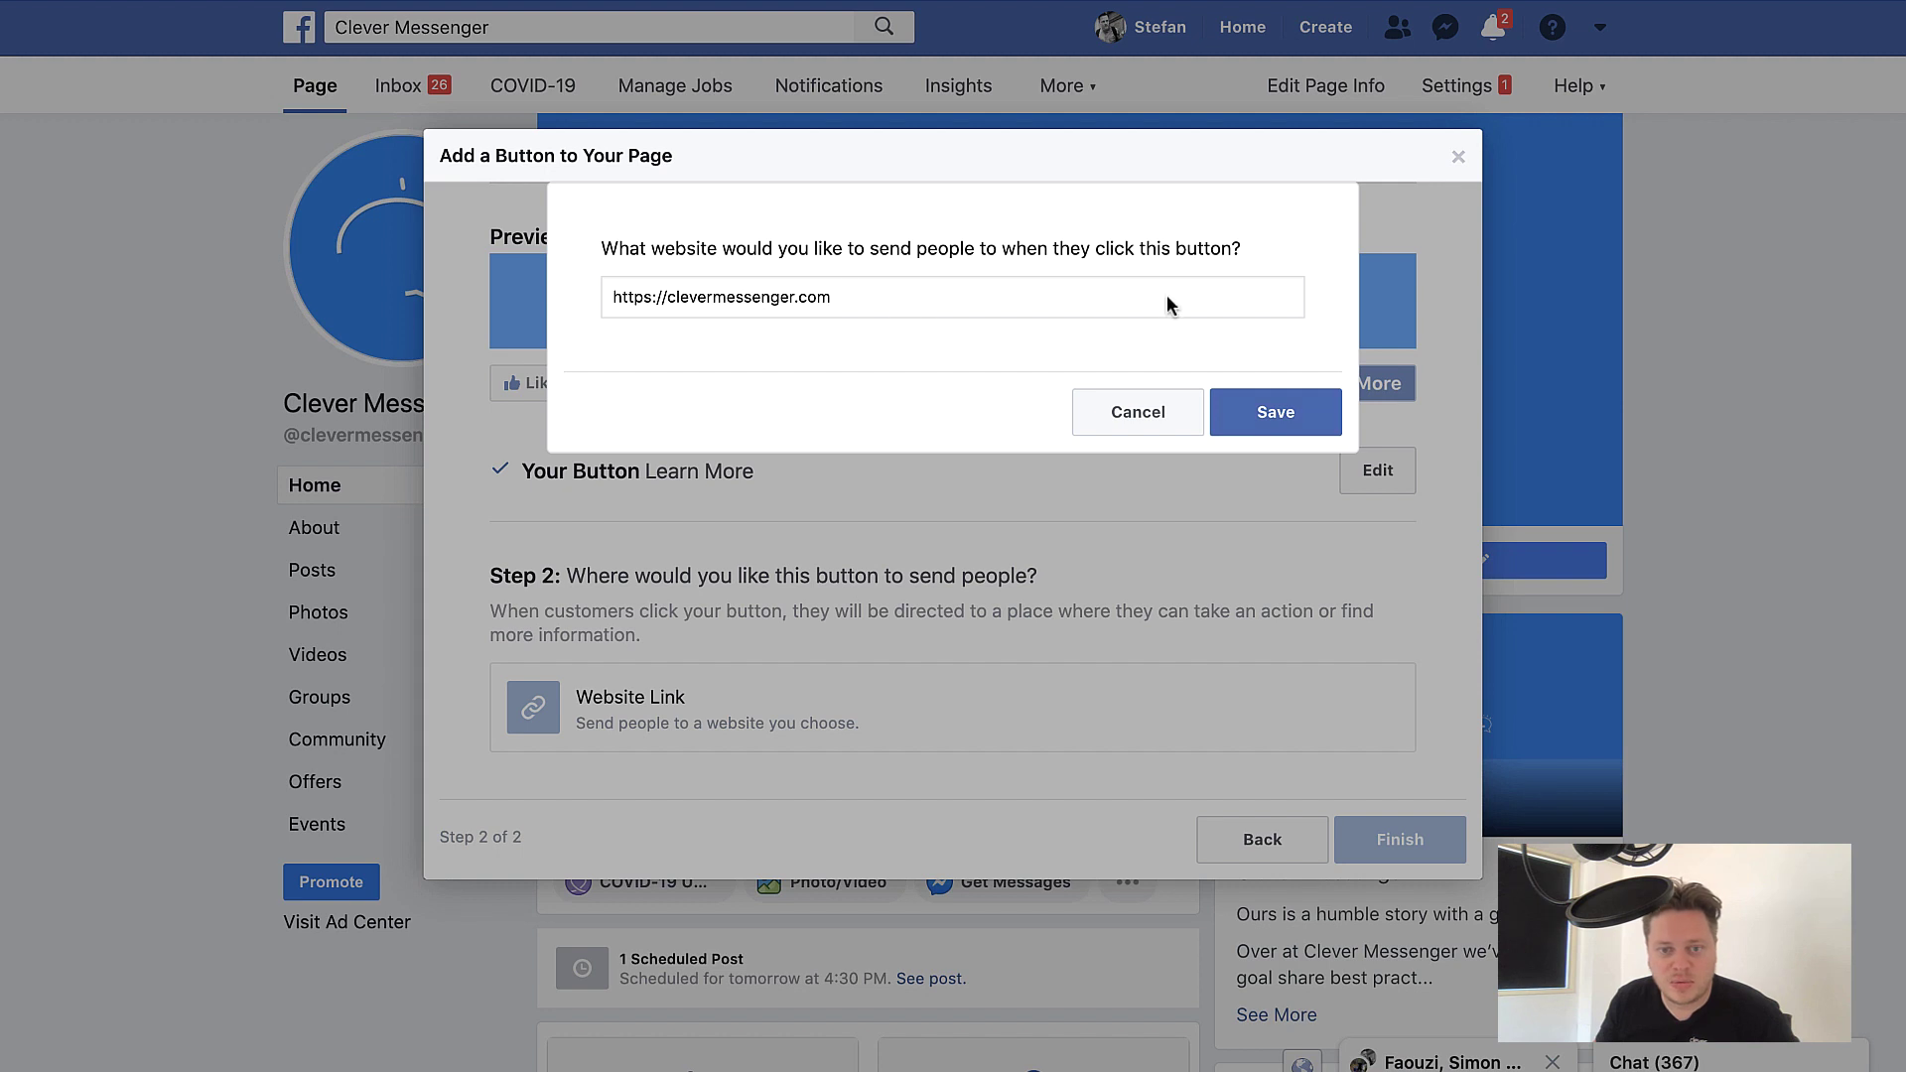
click(1283, 424)
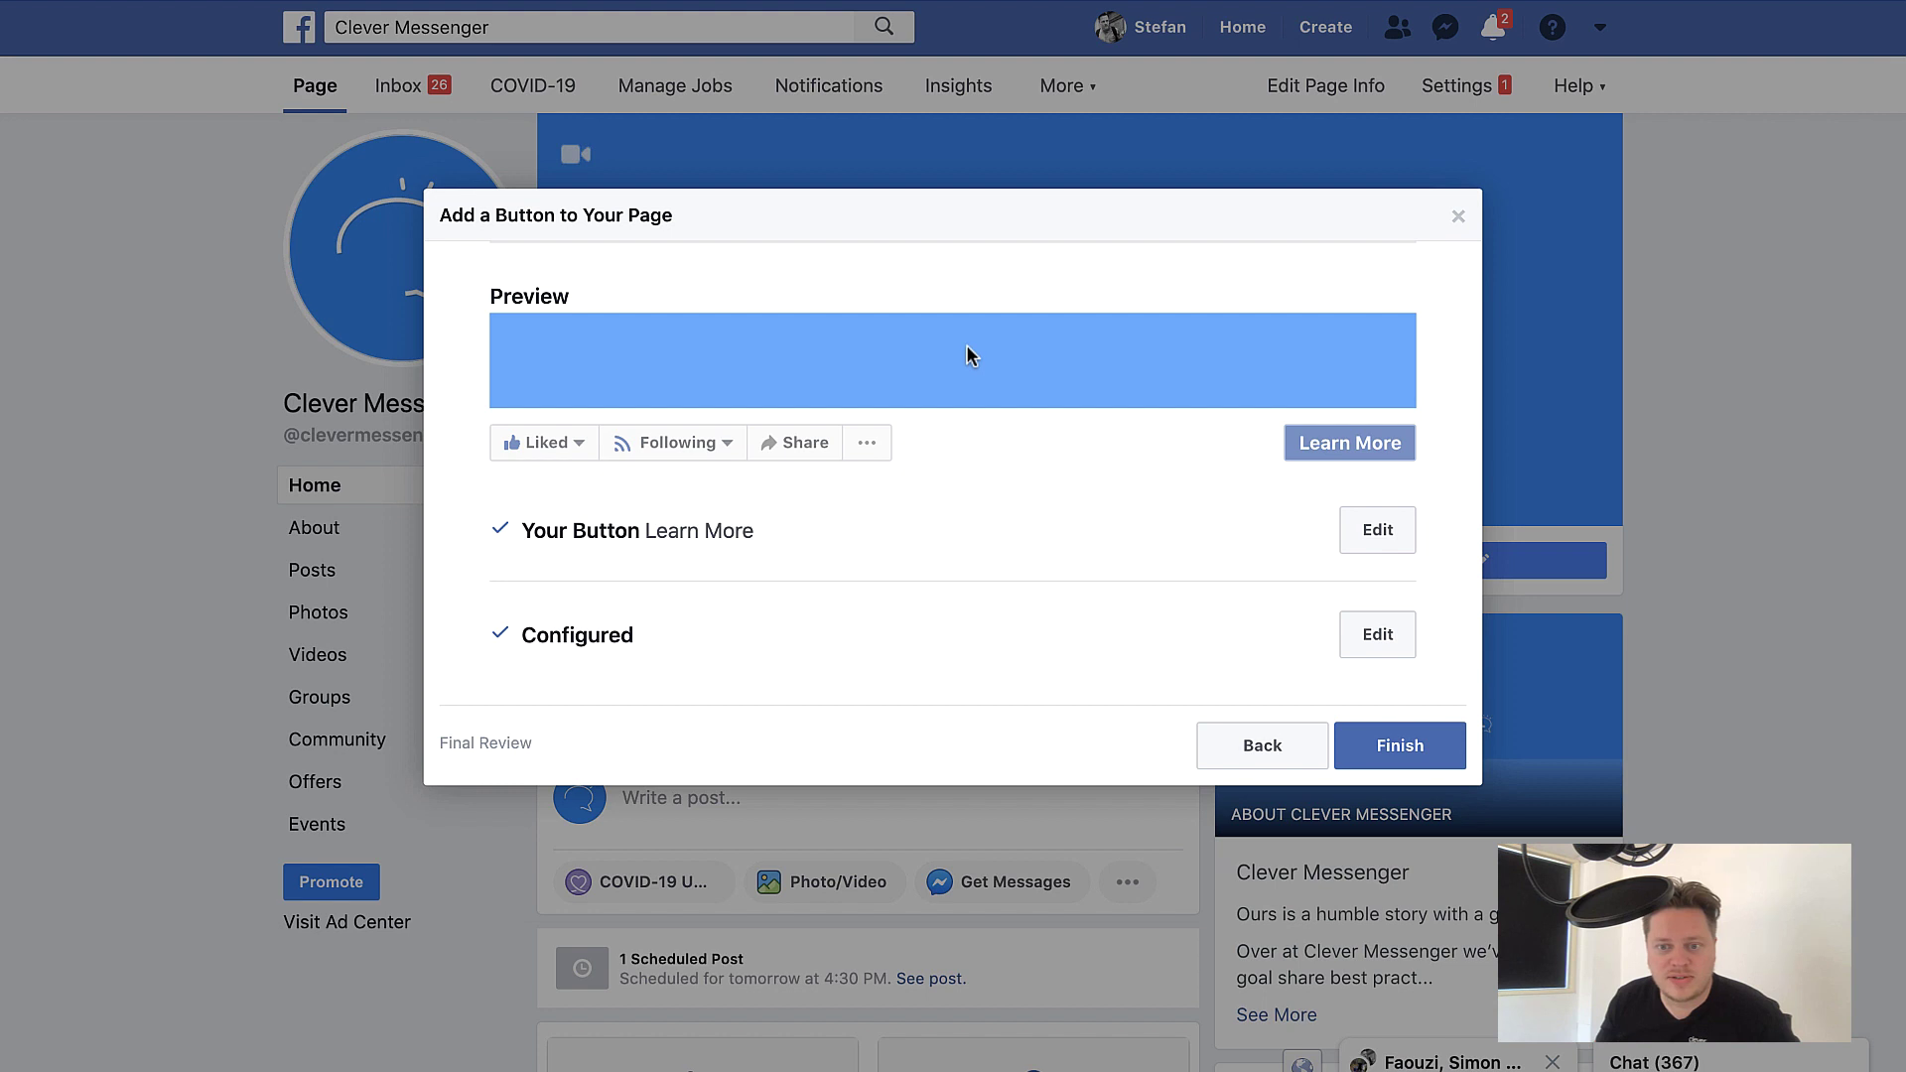
click(1402, 751)
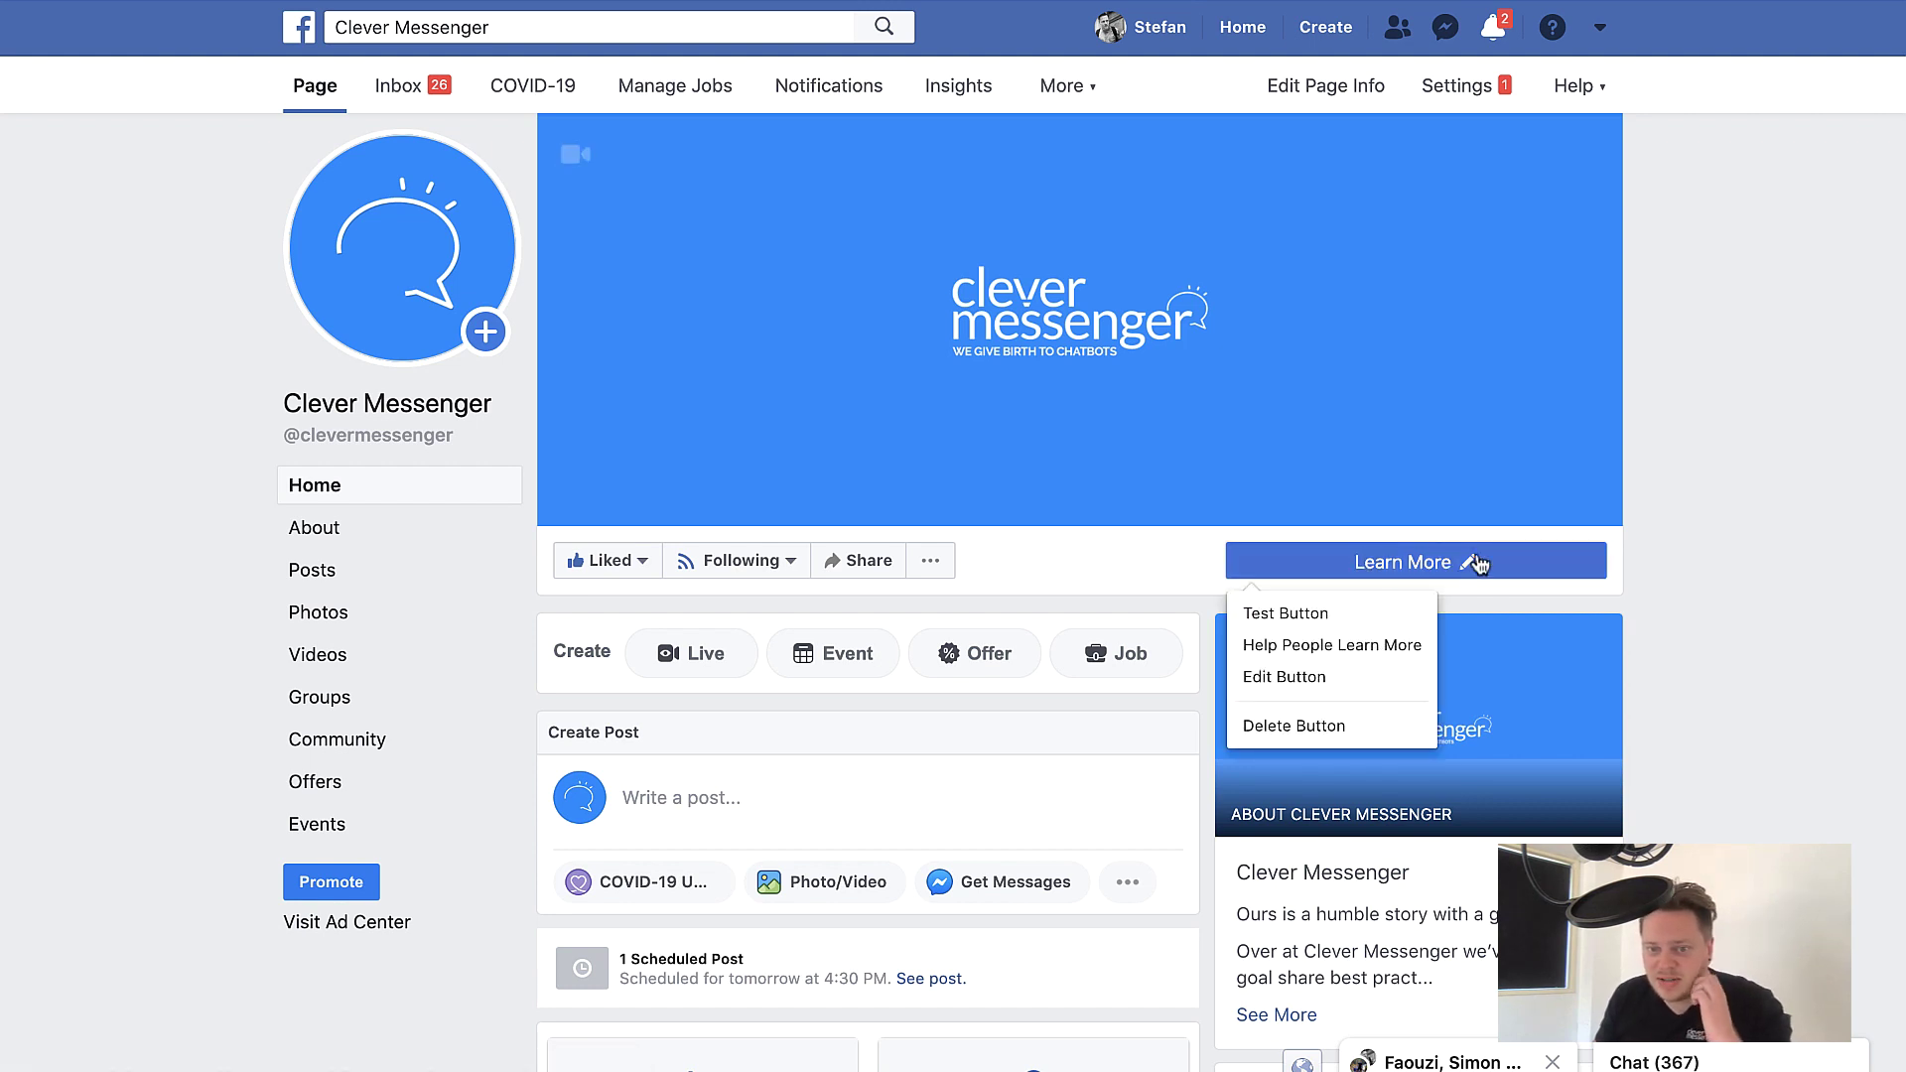
Preview the Page as a visitor and test the Learn More button beside Send Message
click(736, 560)
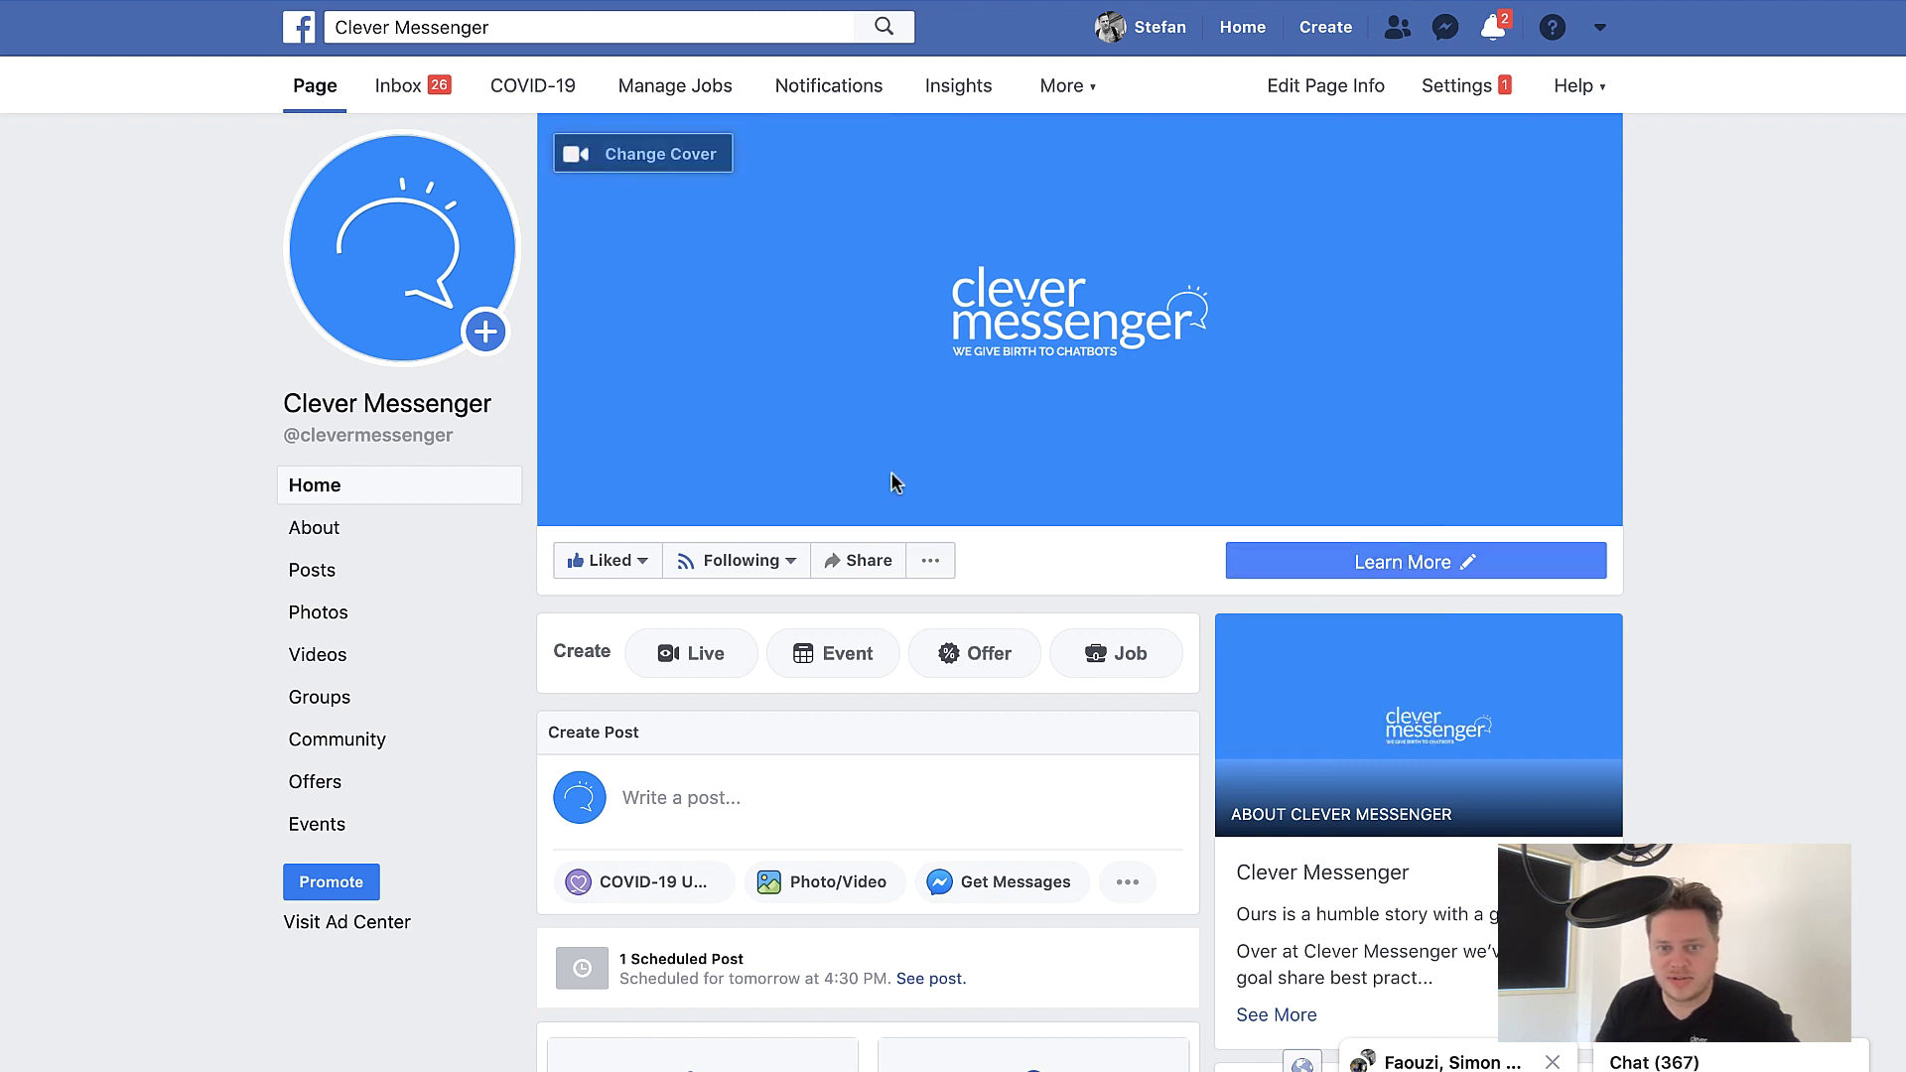
click(929, 560)
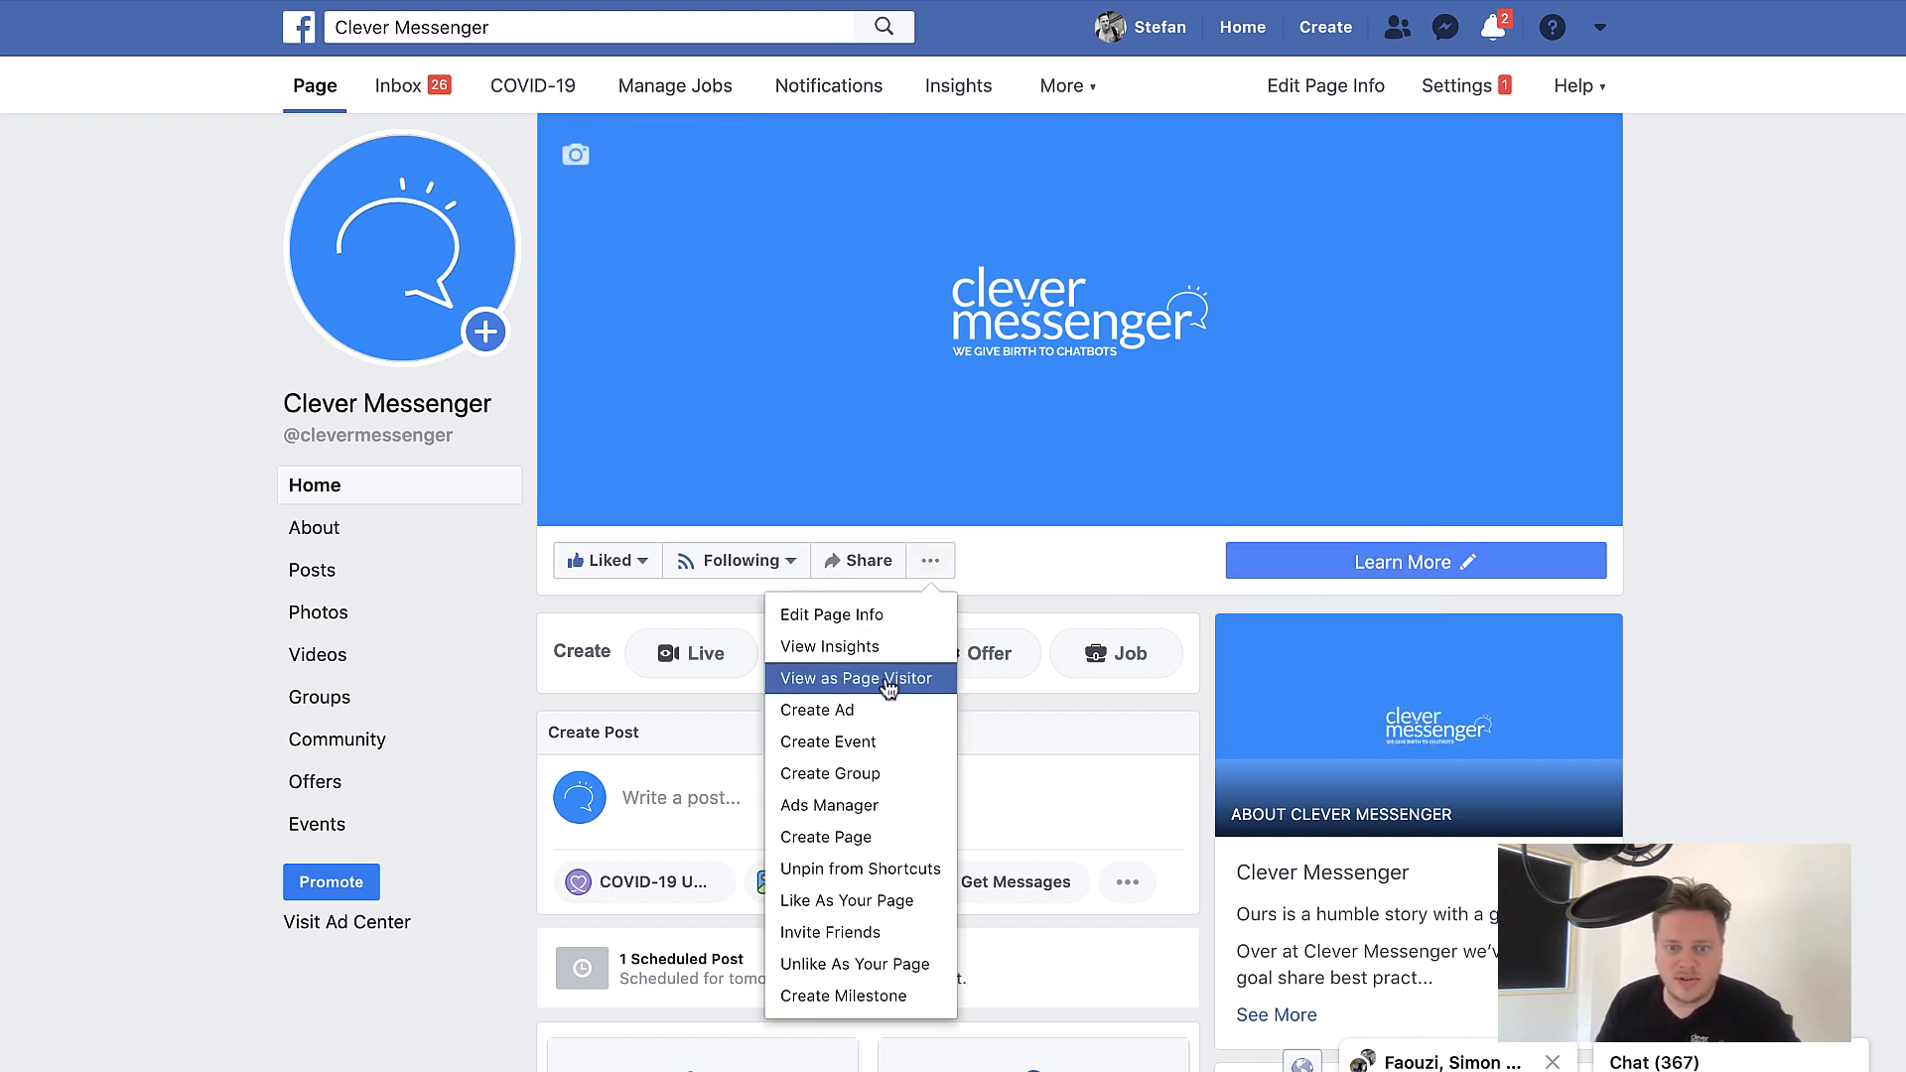
click(885, 681)
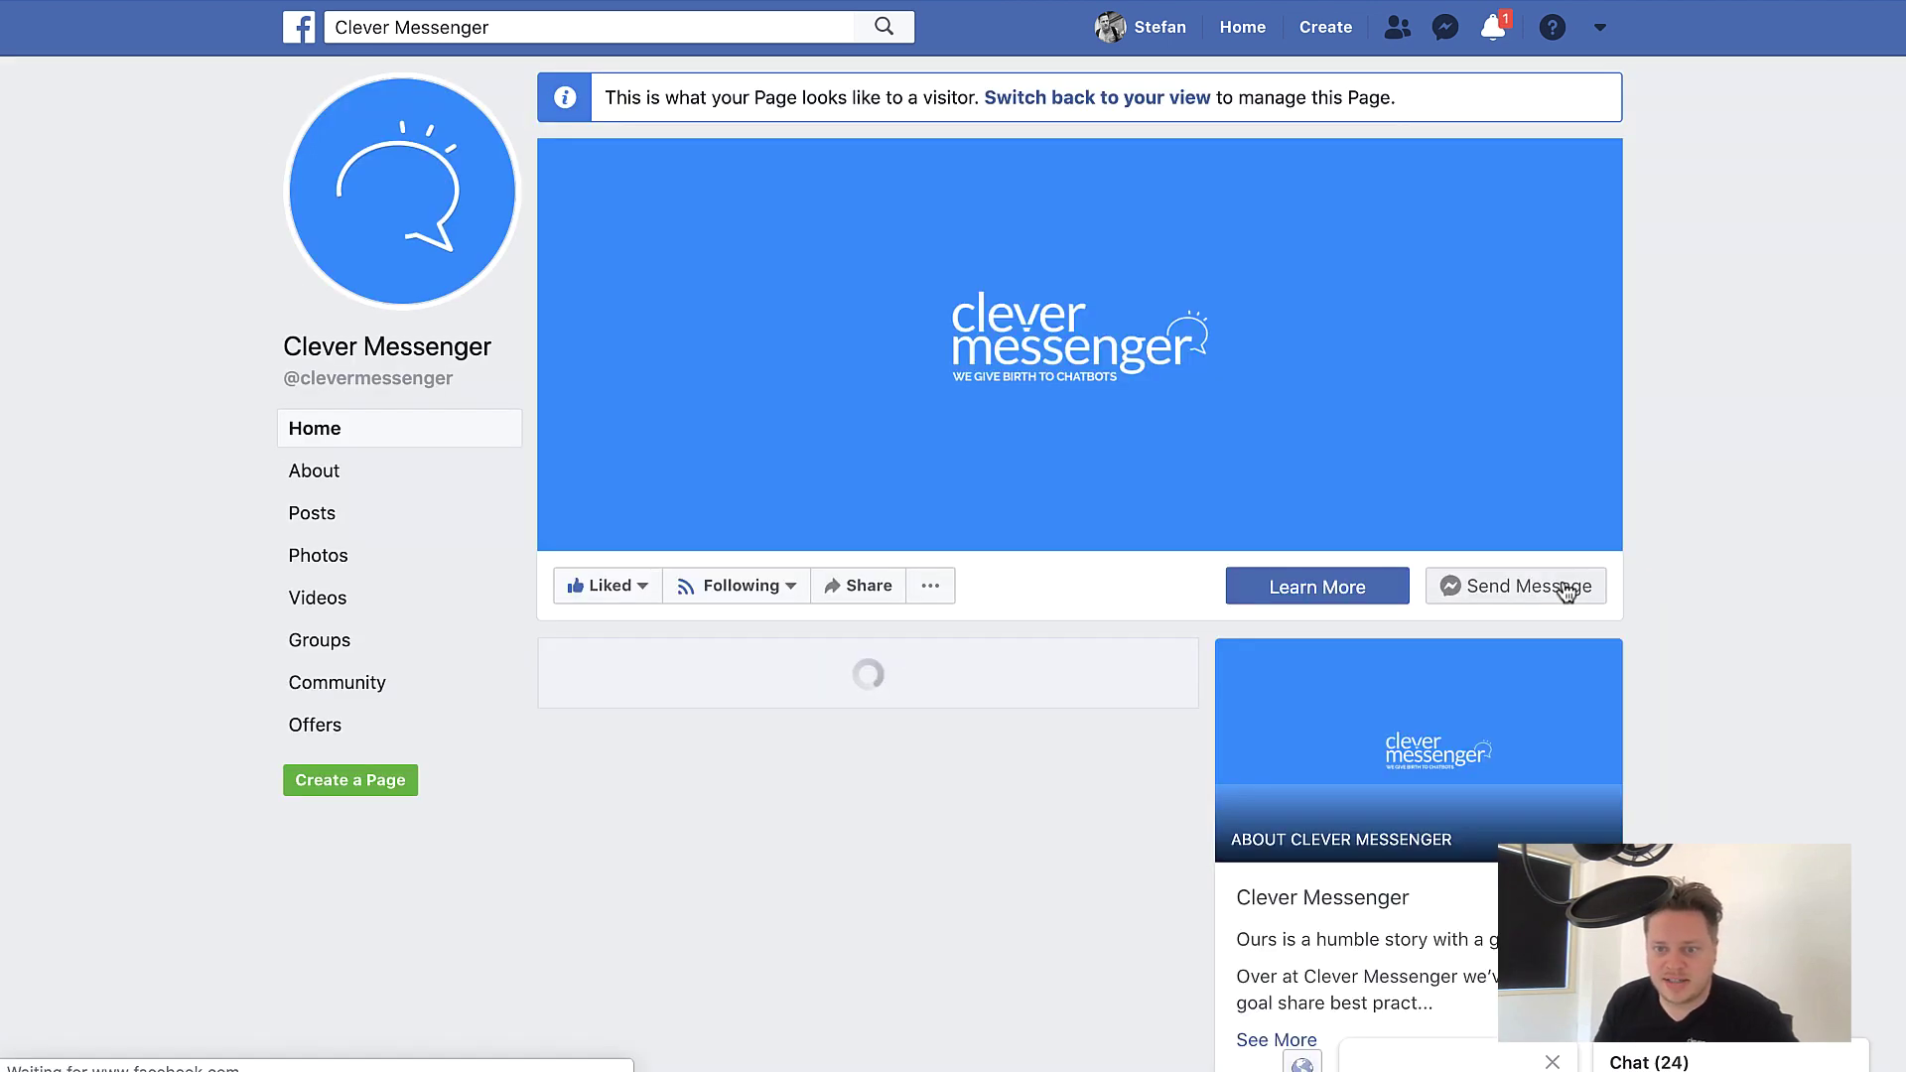
click(1303, 590)
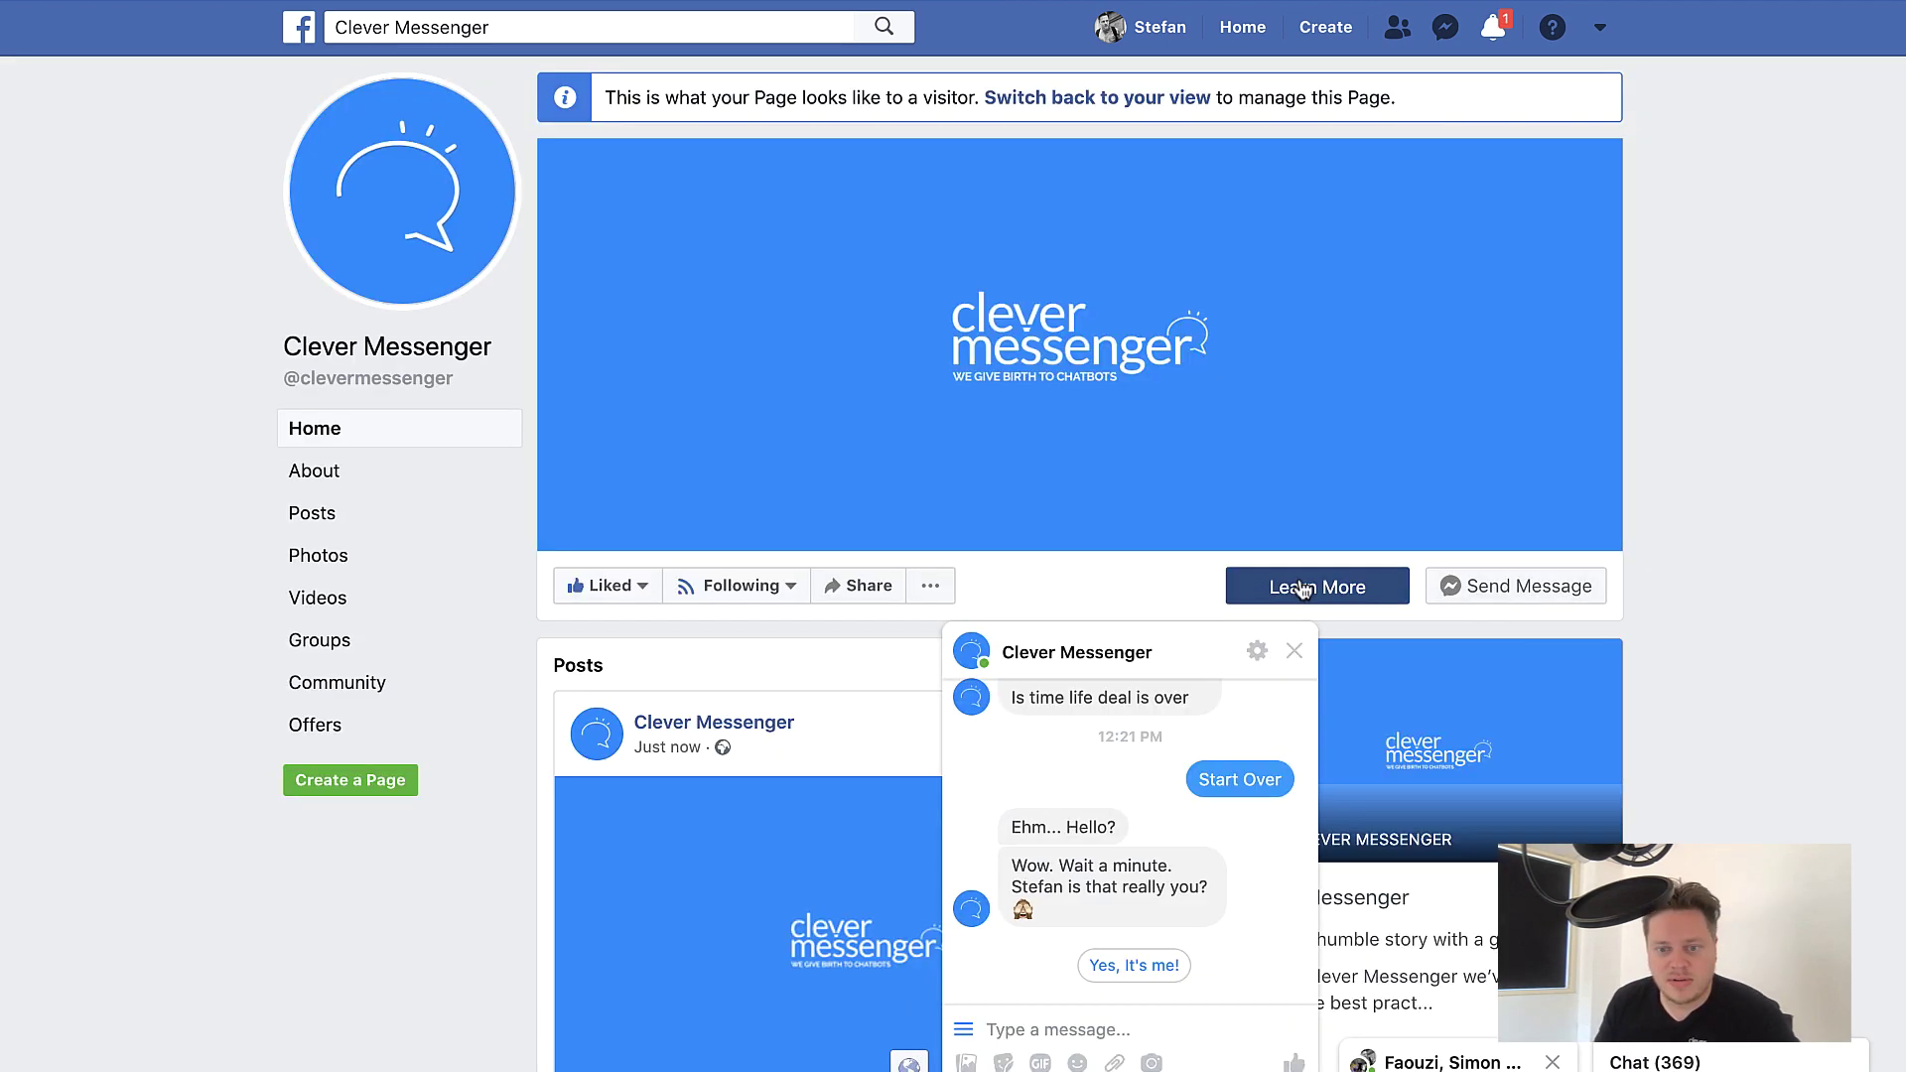